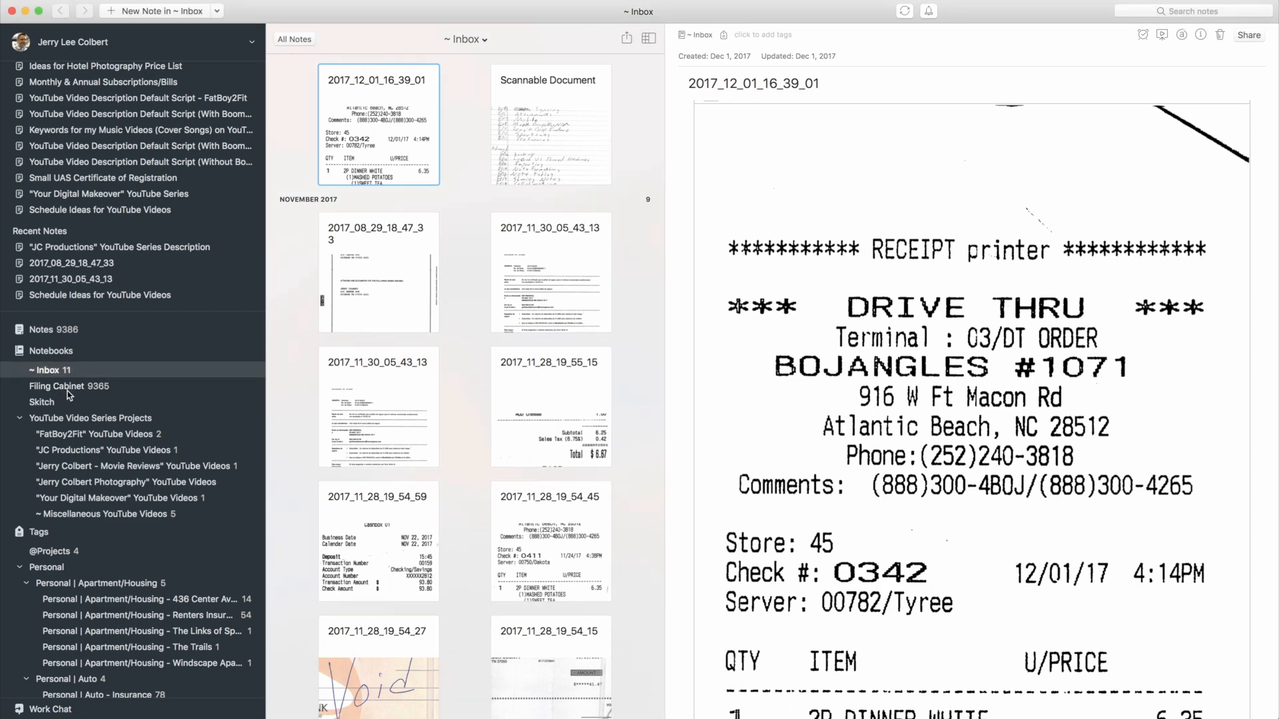
Look through the Filing Cabinet and Skitch notebooks and the notebooks inside the YouTube Video Series Projects stack.
left_click(67, 391)
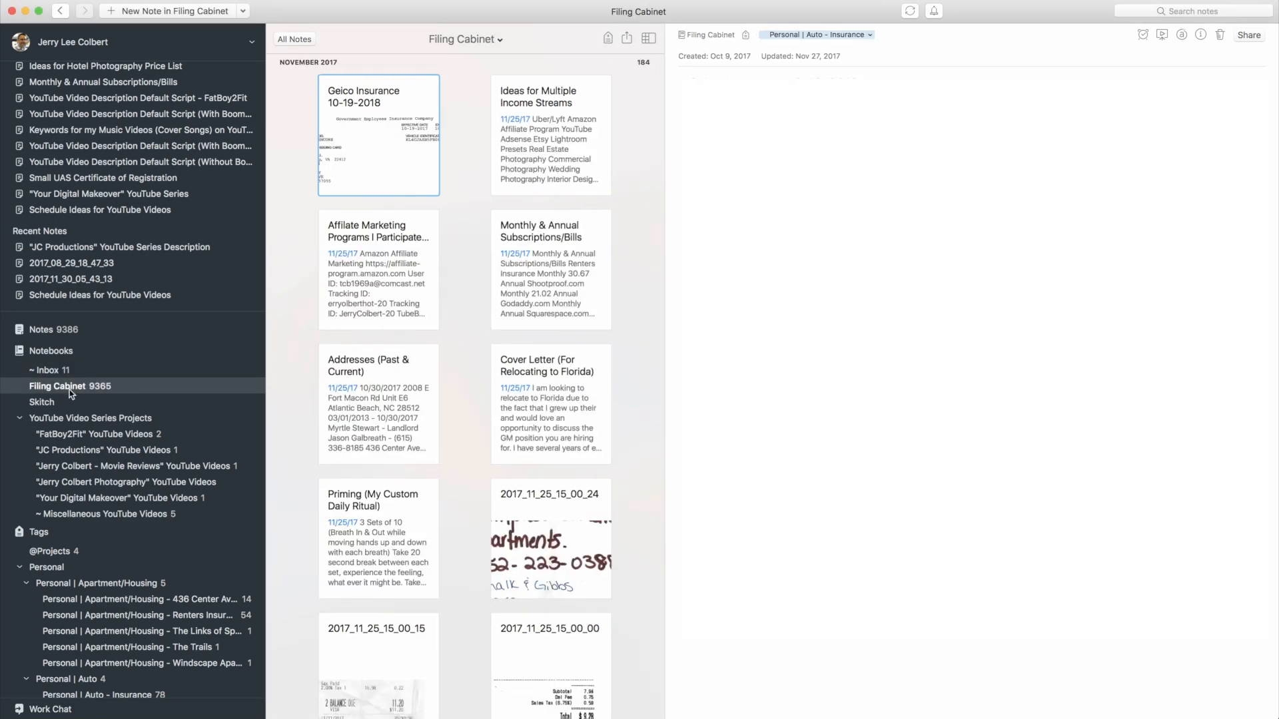
left_click(50, 402)
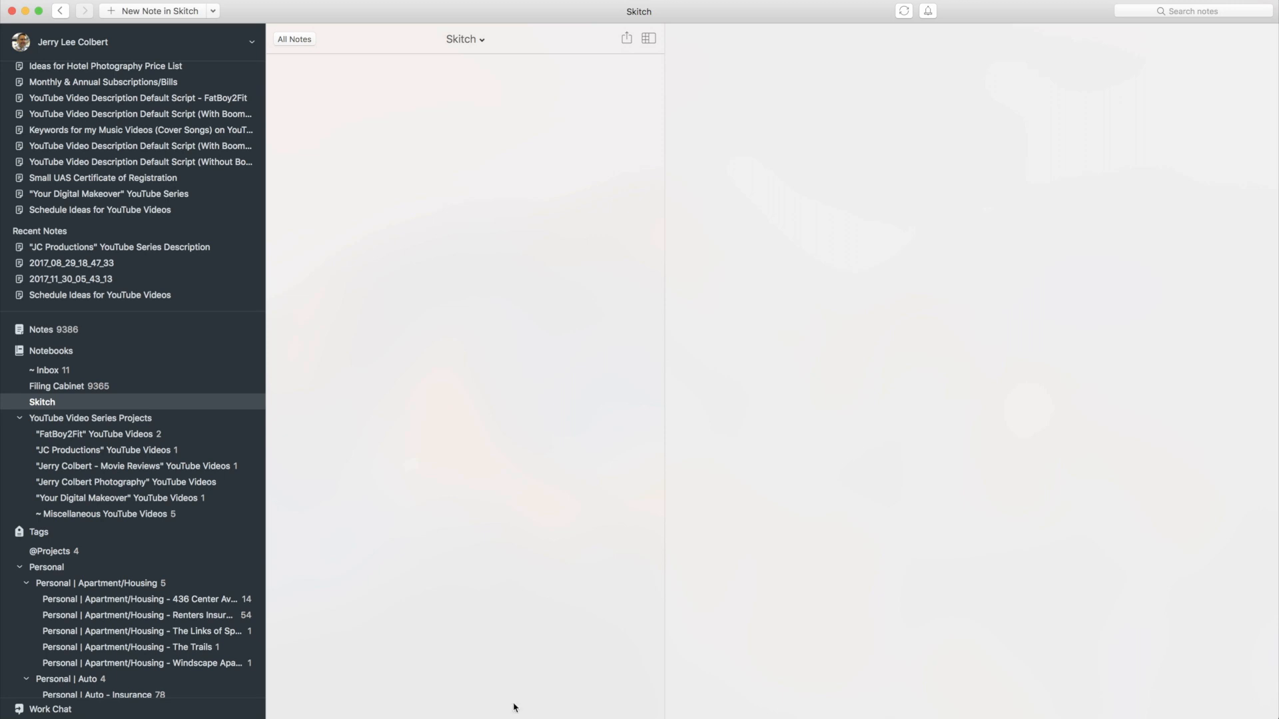
left_click(97, 422)
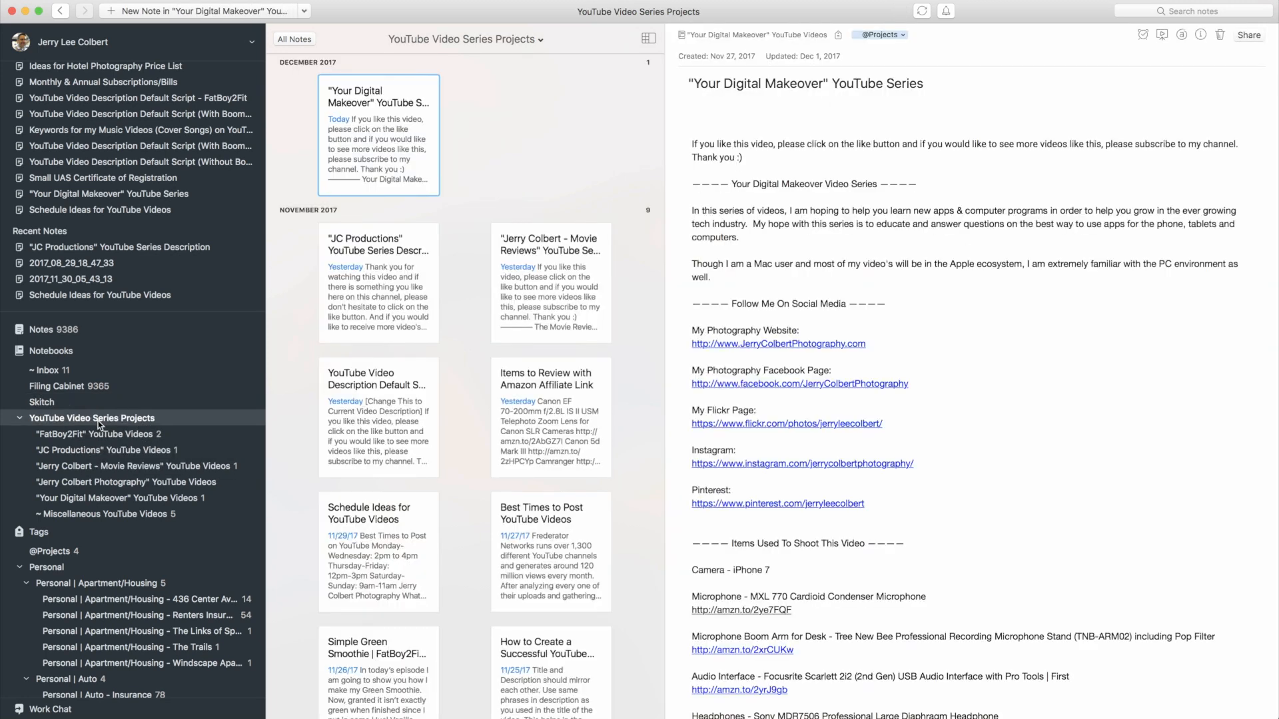
left_click(97, 434)
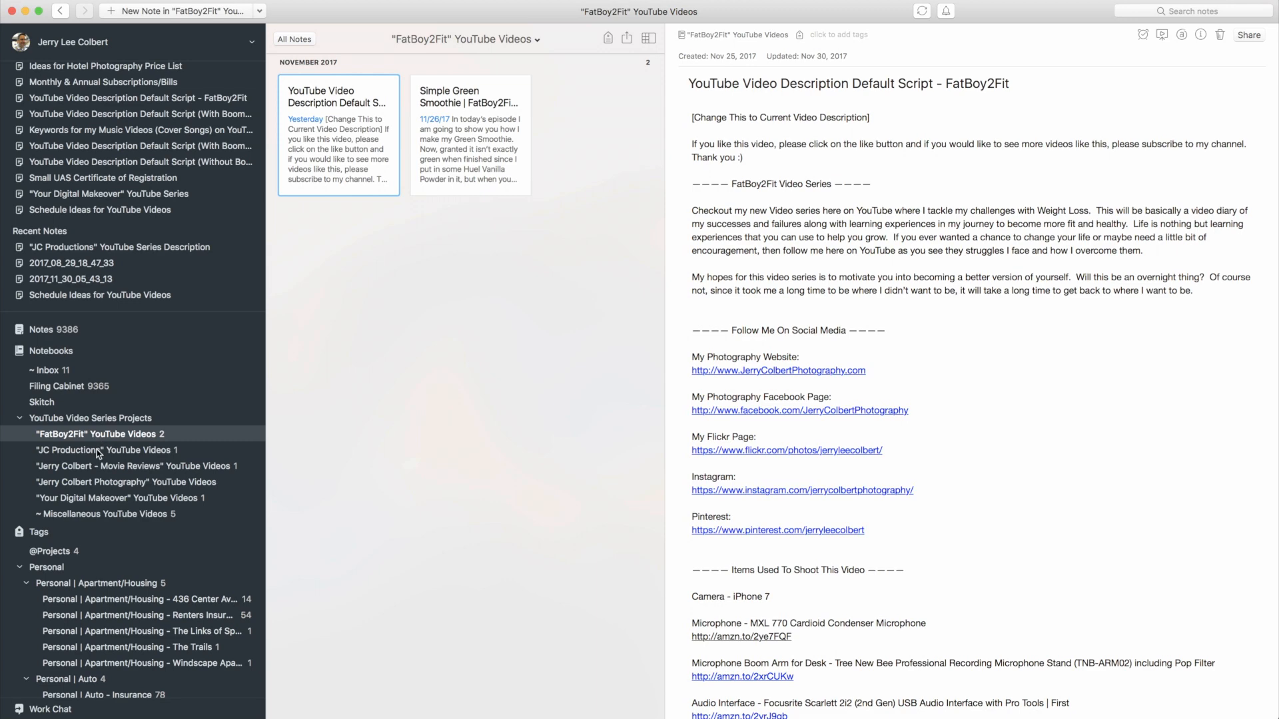
left_click(97, 451)
left_click(98, 467)
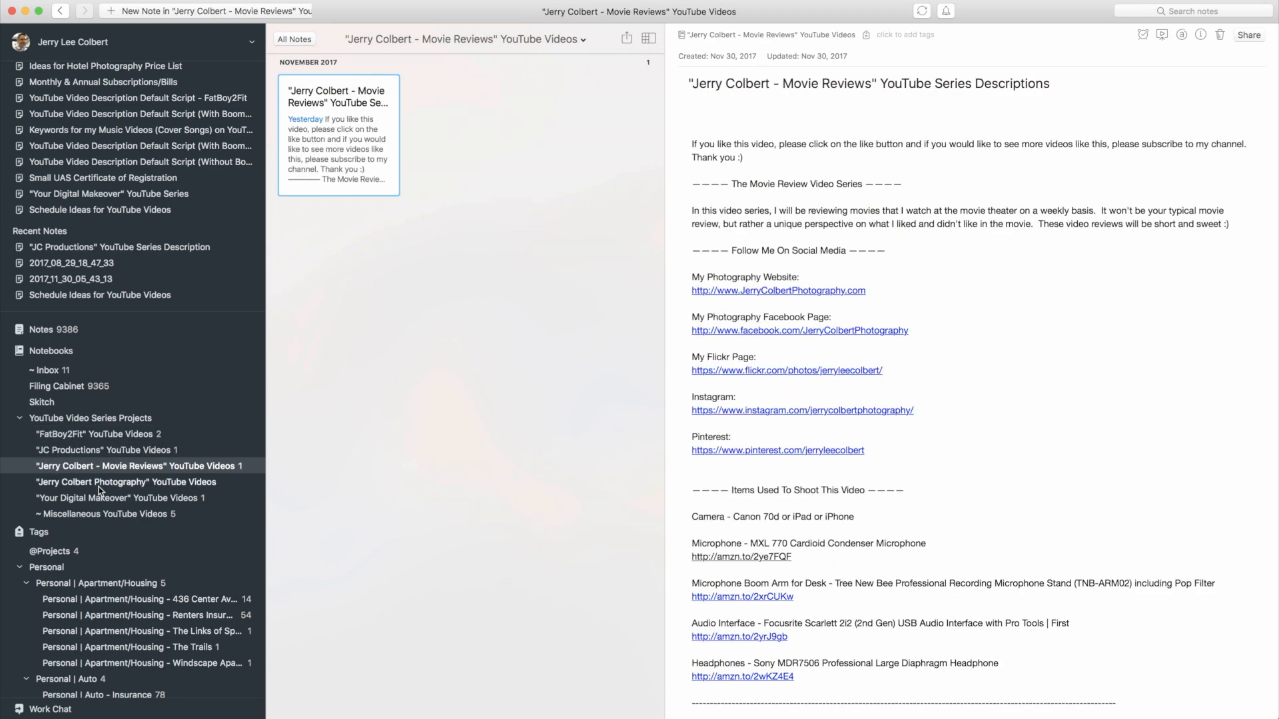
left_click(99, 484)
left_click(101, 499)
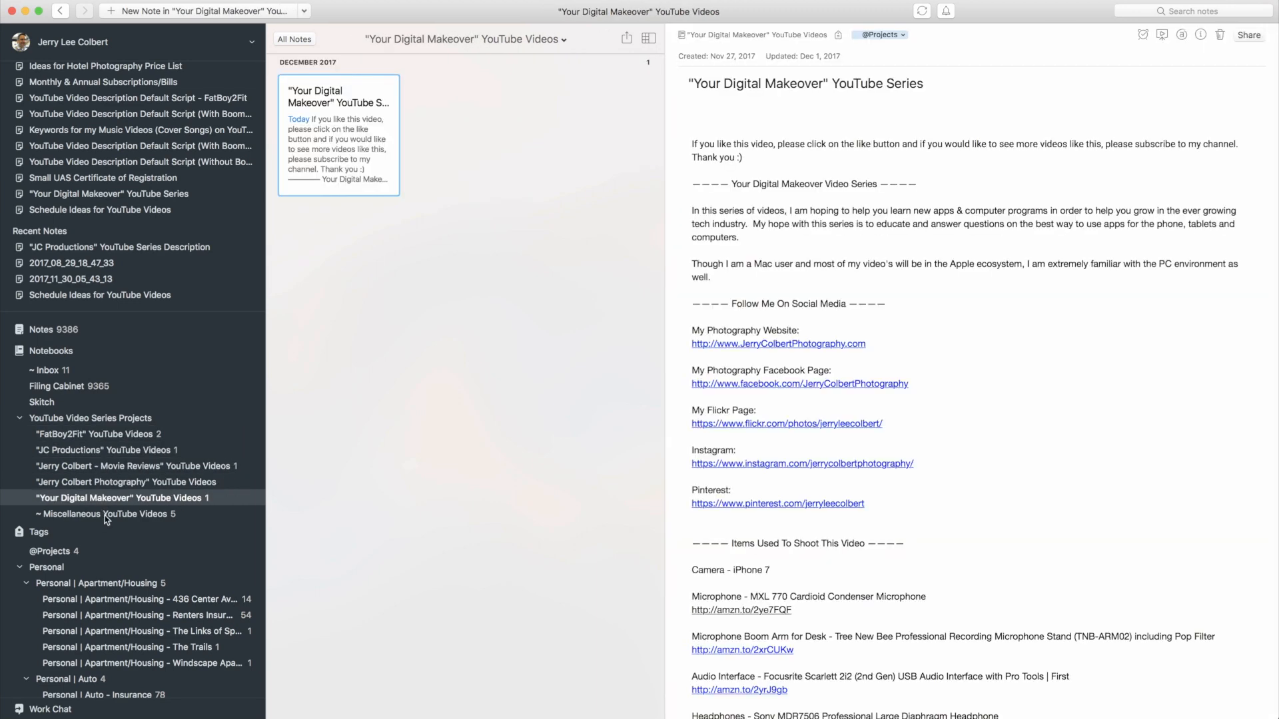
left_click(105, 518)
left_click(116, 499)
left_click(118, 483)
left_click(124, 466)
left_click(121, 450)
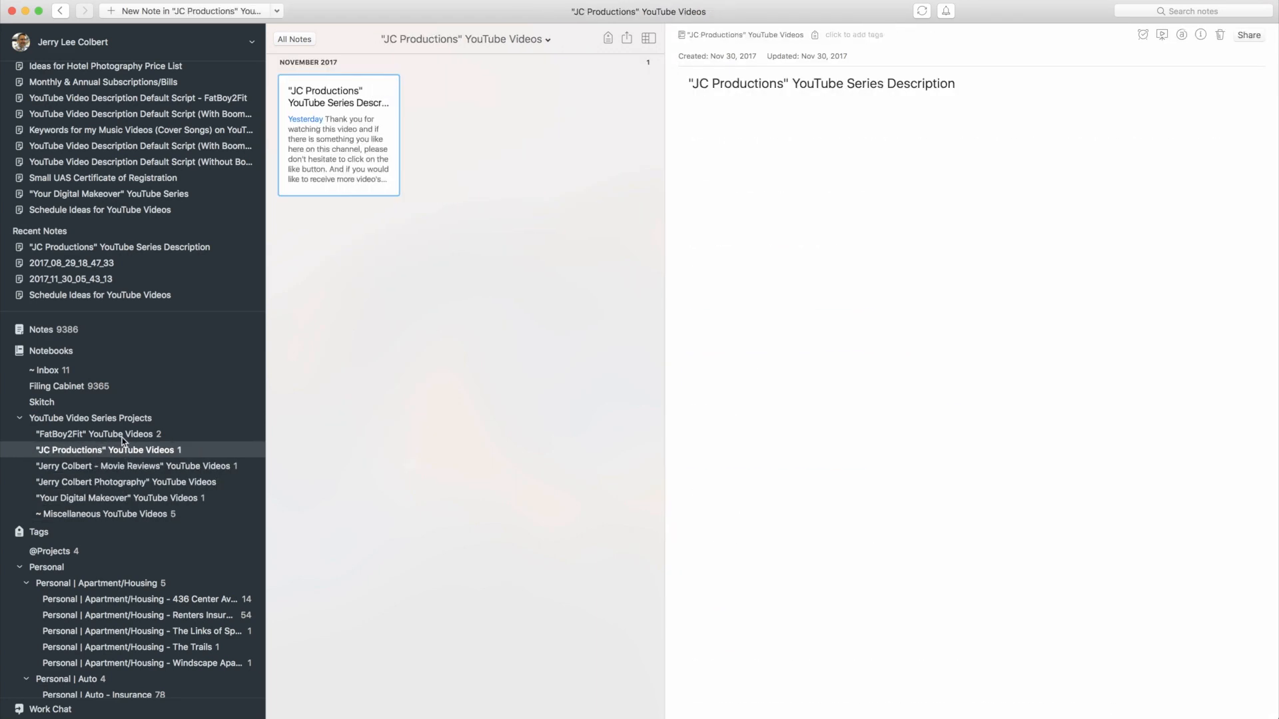
left_click(122, 438)
key("Up")
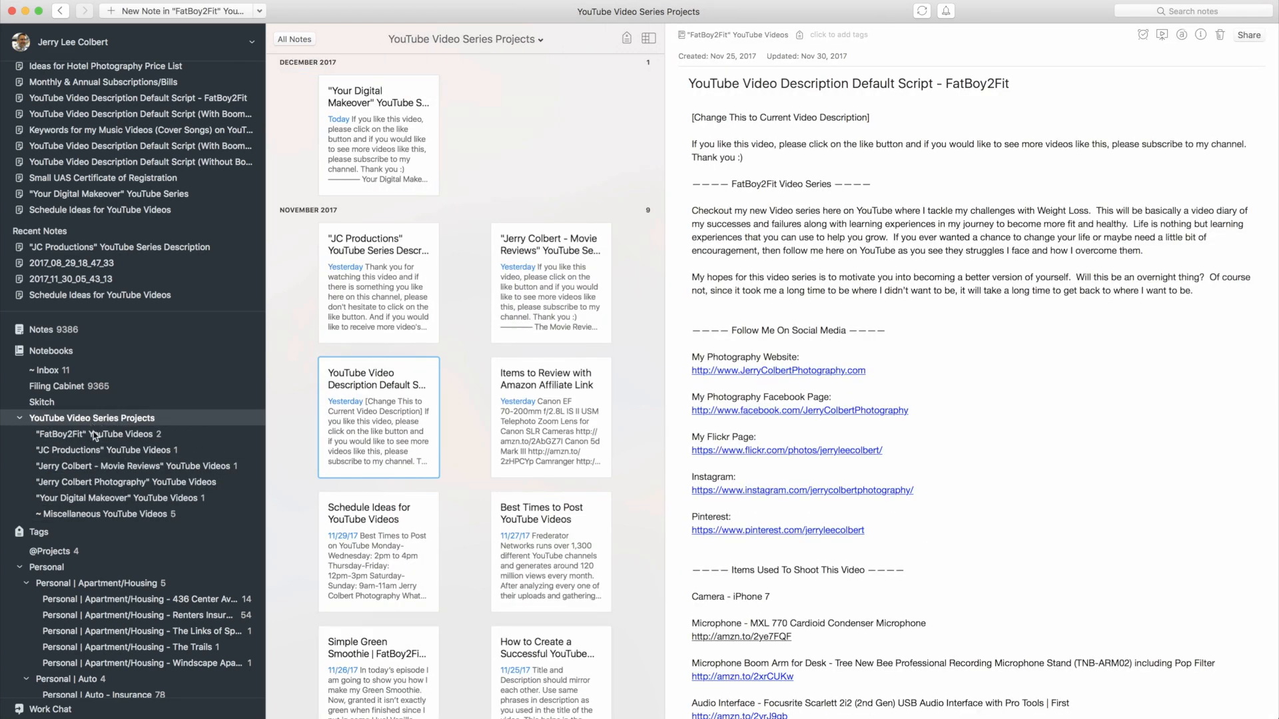
Review the Filing Cabinet and Skitch notebooks again, ending on the notes in the ~ Inbox notebook.
left_click(55, 375)
left_click(53, 388)
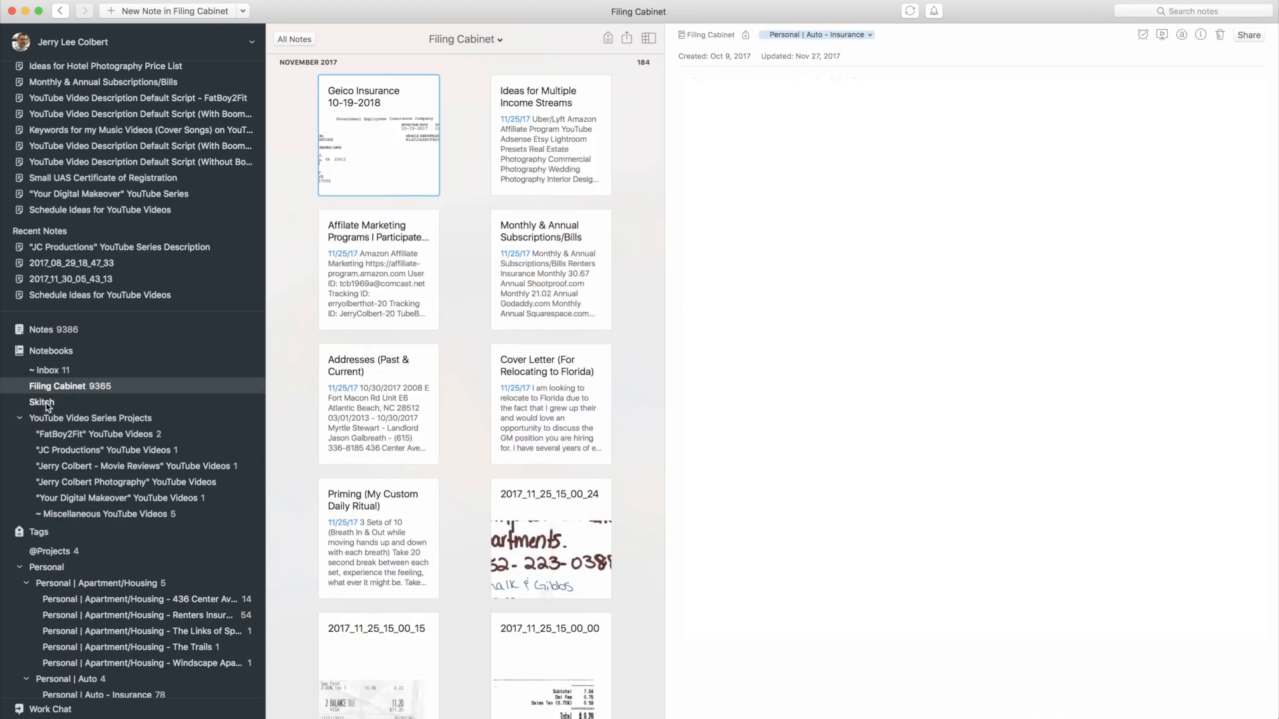
left_click(44, 403)
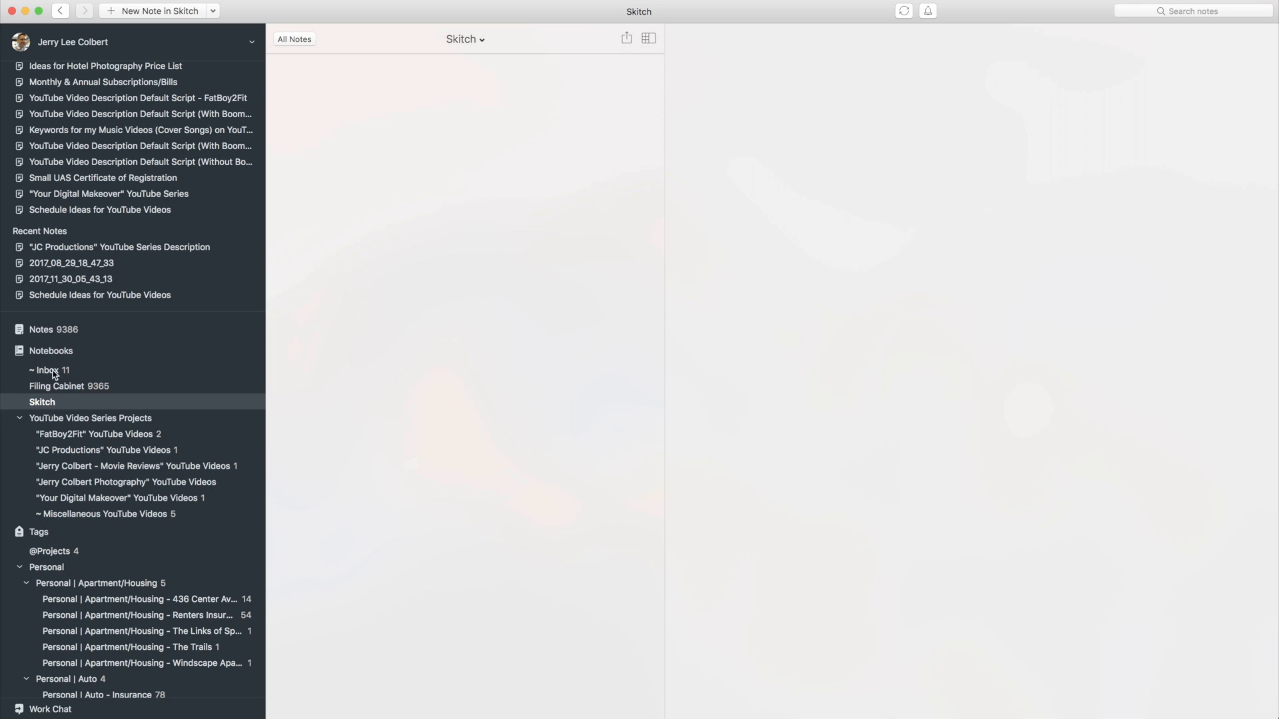
left_click(55, 373)
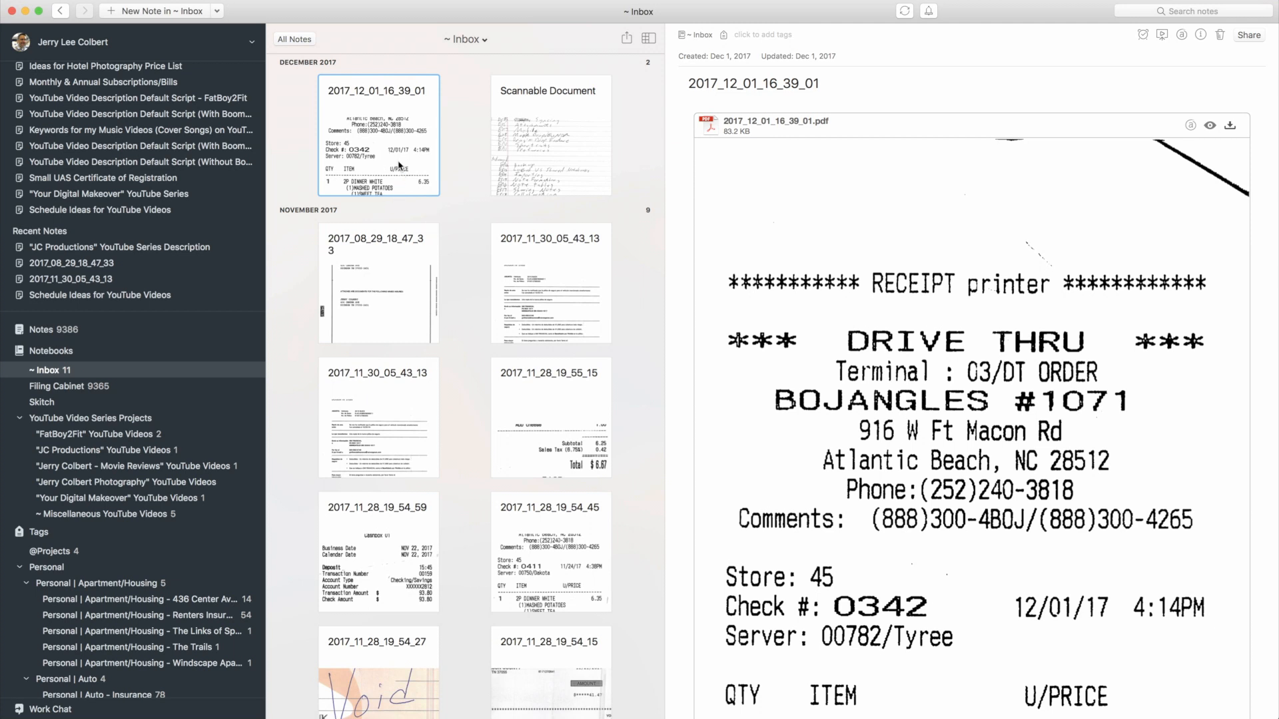
Create a private notebook named "Utilities" from the overview of all notebooks.
left_click(69, 354)
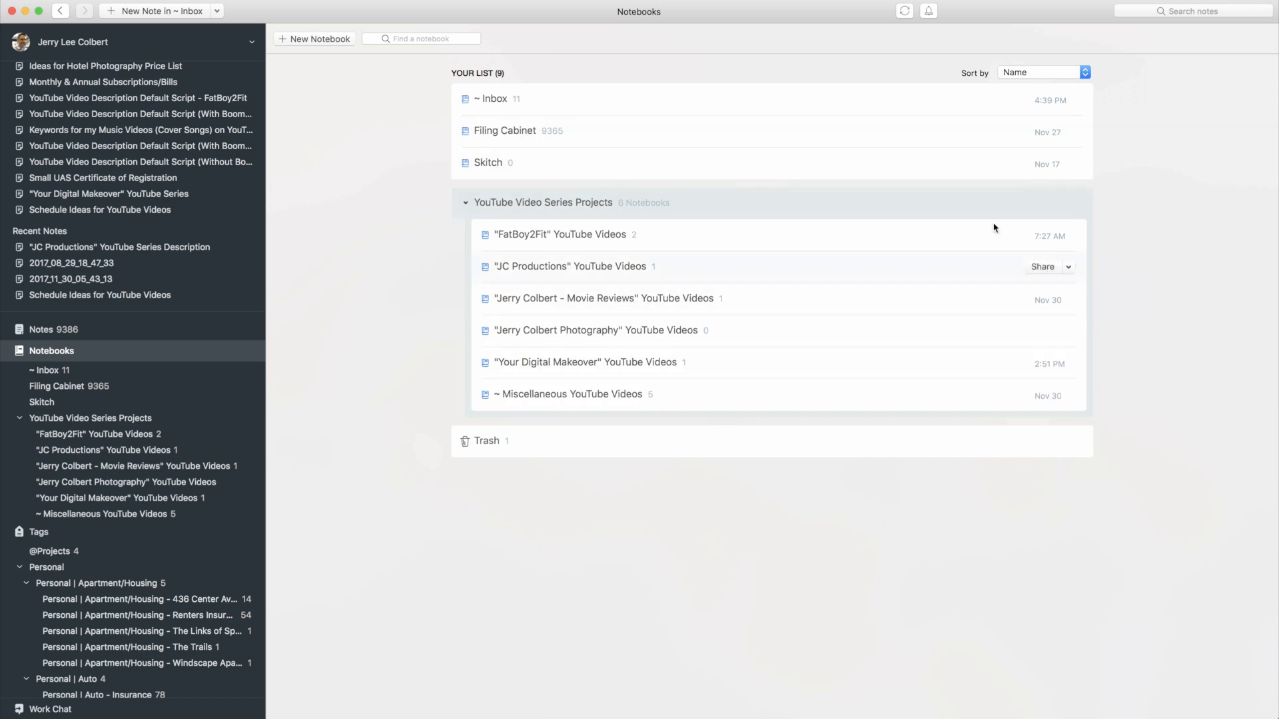
left_click(318, 41)
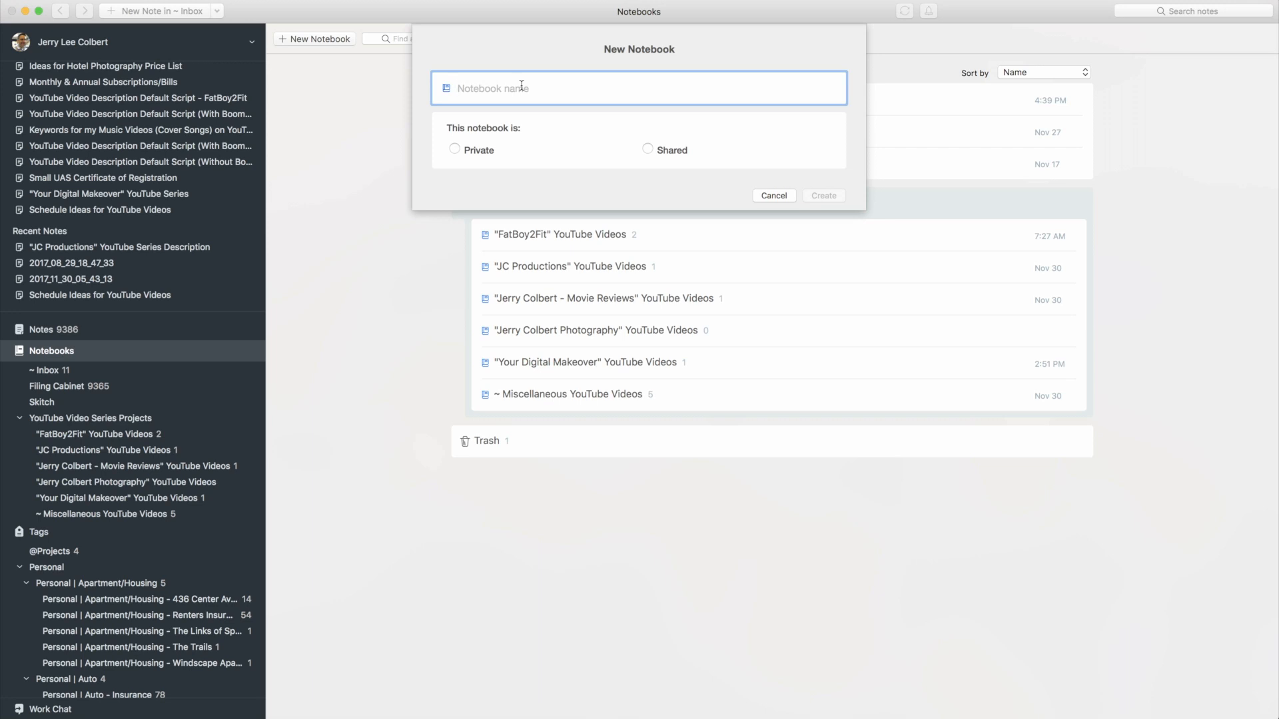
type("Utilities")
left_click(457, 151)
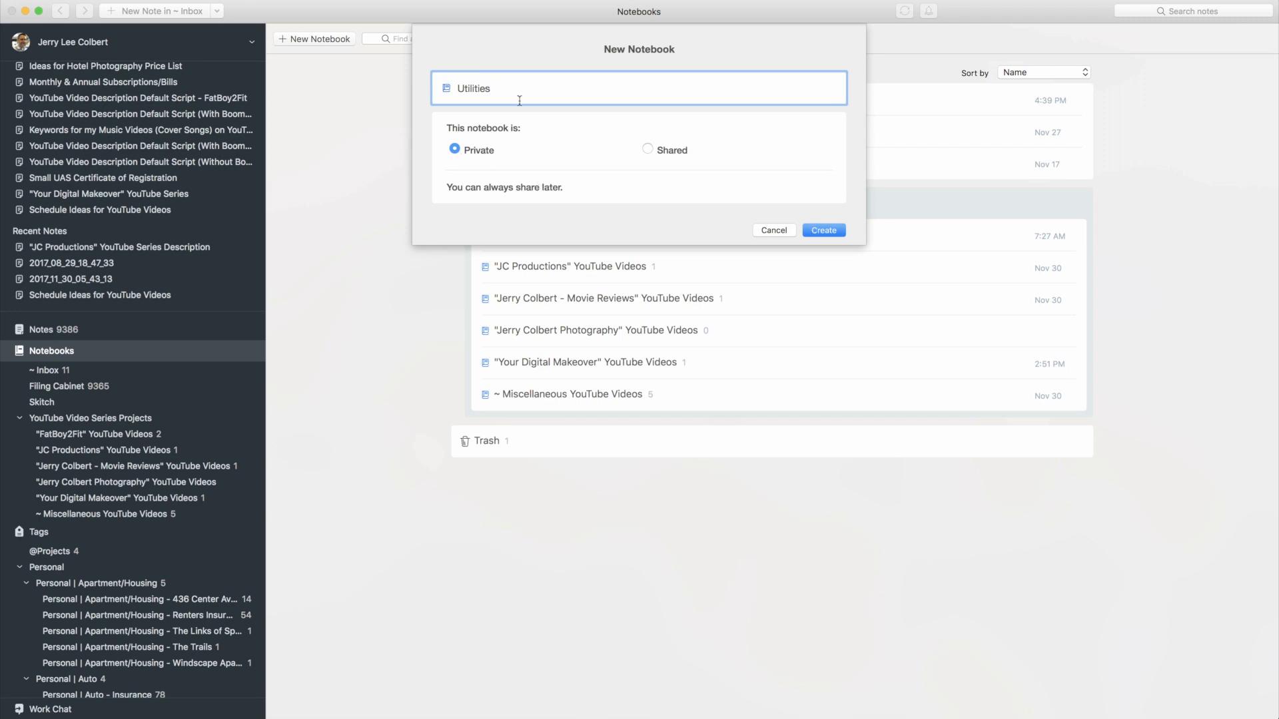
left_click(826, 234)
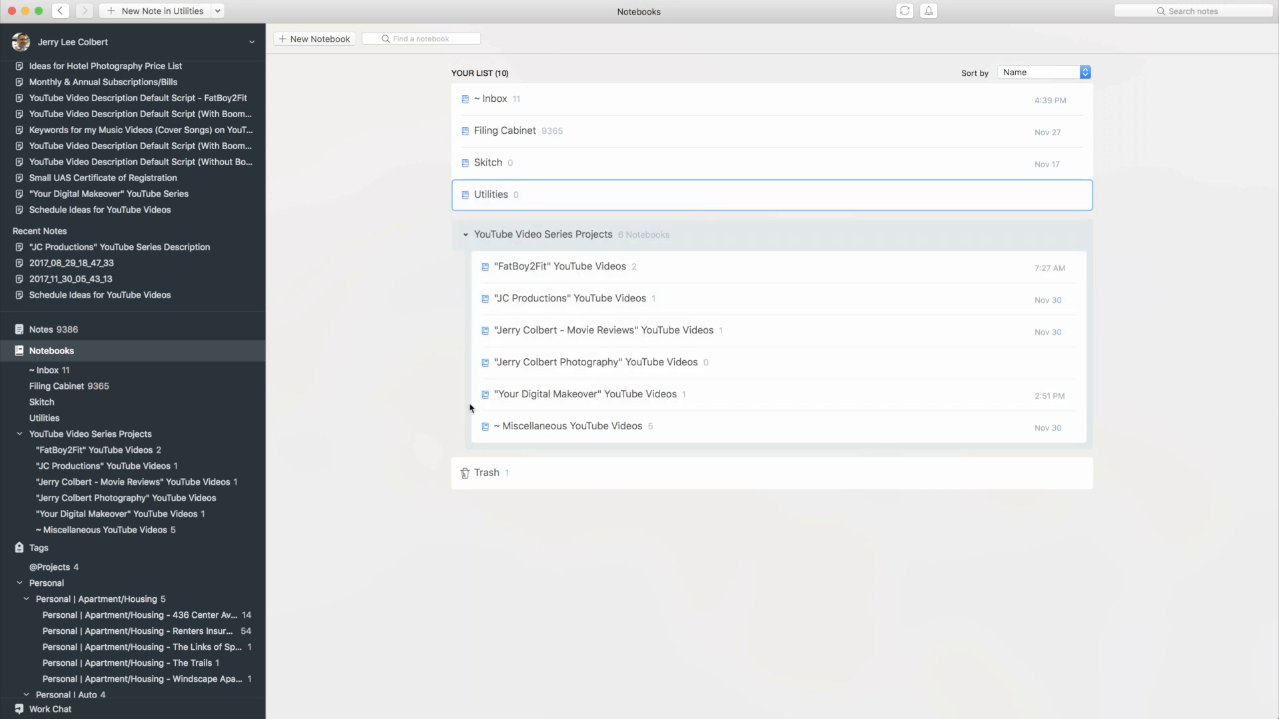
Collapse and expand the YouTube Video Series Projects stack to examine how its notebooks are grouped.
left_click(465, 236)
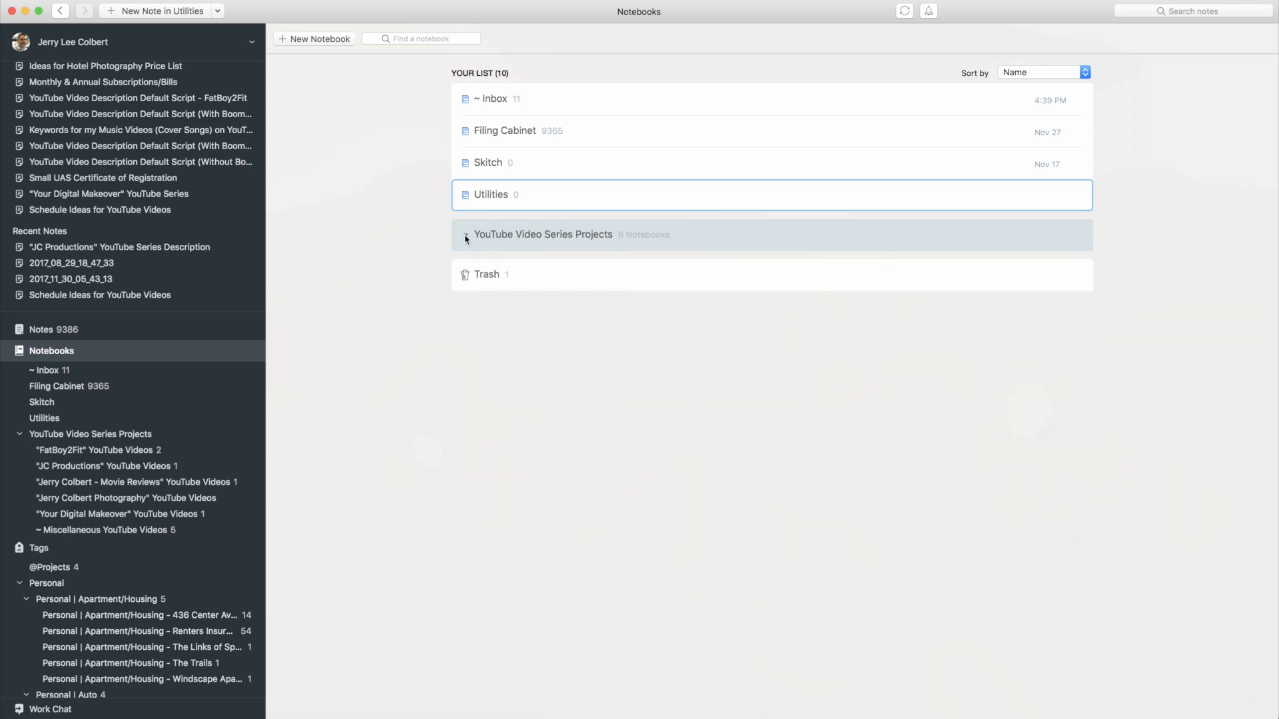
left_click(466, 237)
left_click(466, 237)
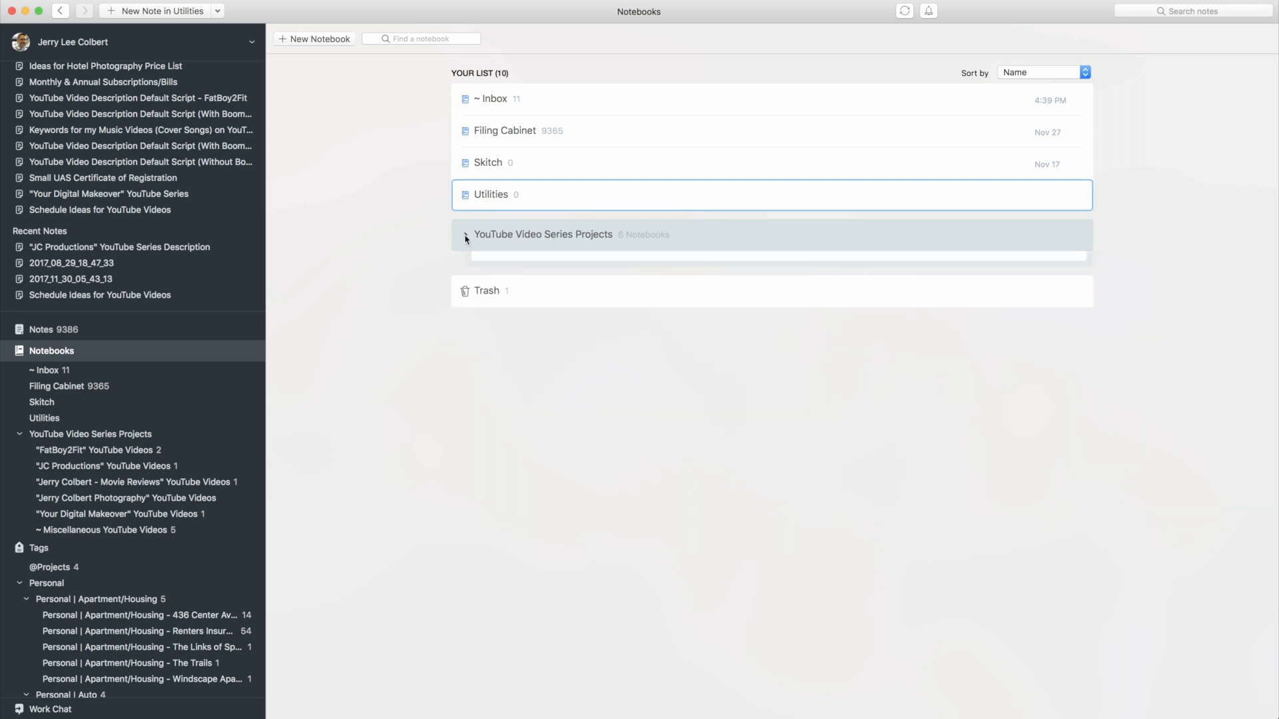
left_click(466, 237)
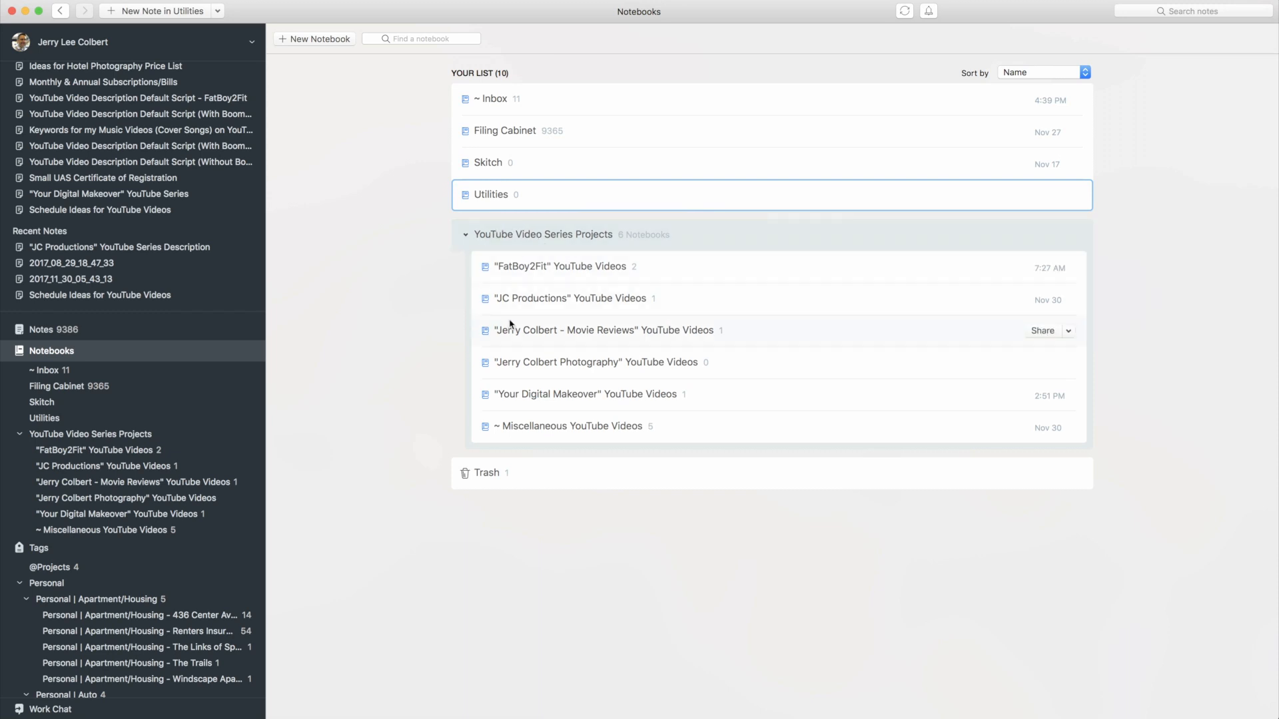
Create a private notebook named "Electric Bills".
left_click(302, 40)
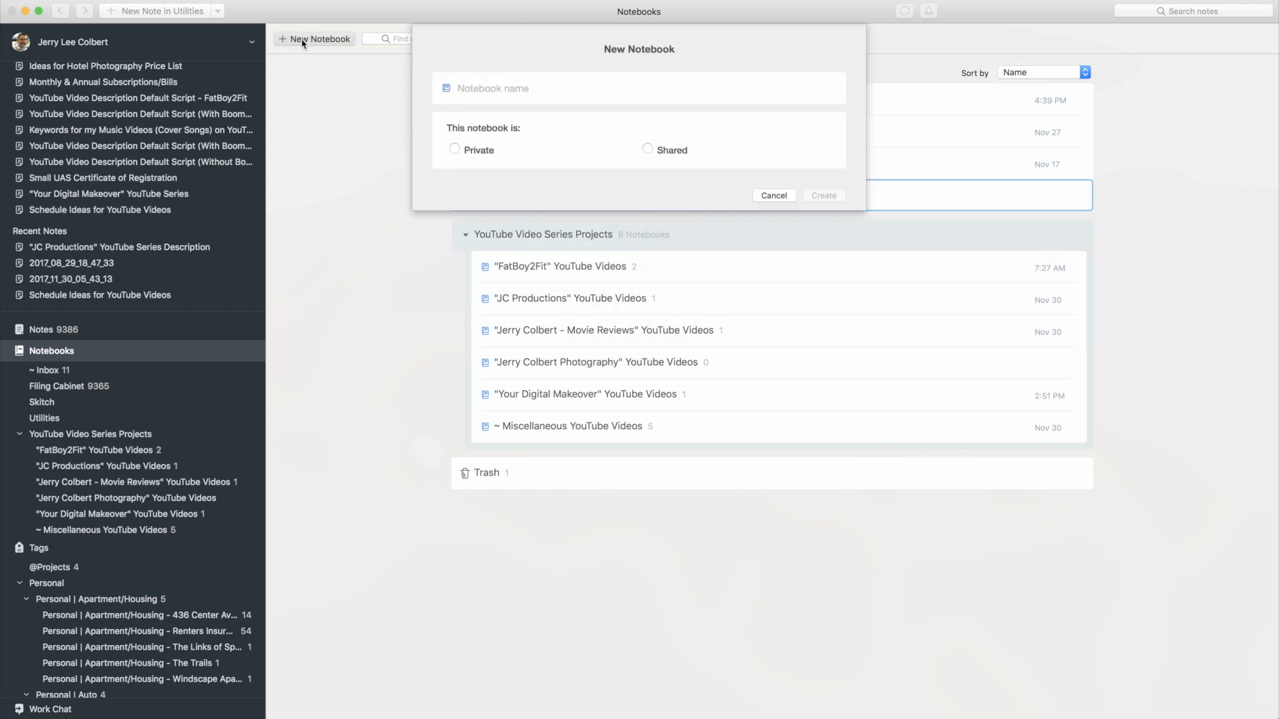
type("Ele")
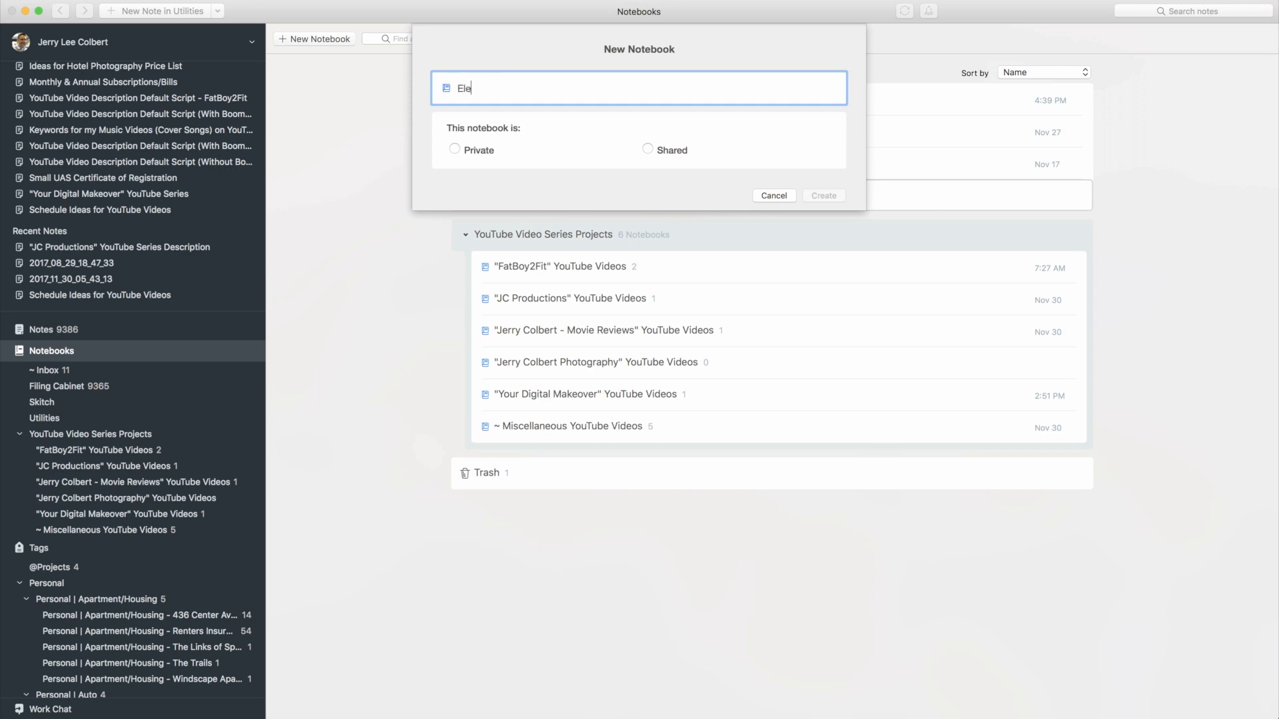
type("ctric Bills")
left_click(476, 155)
left_click(842, 233)
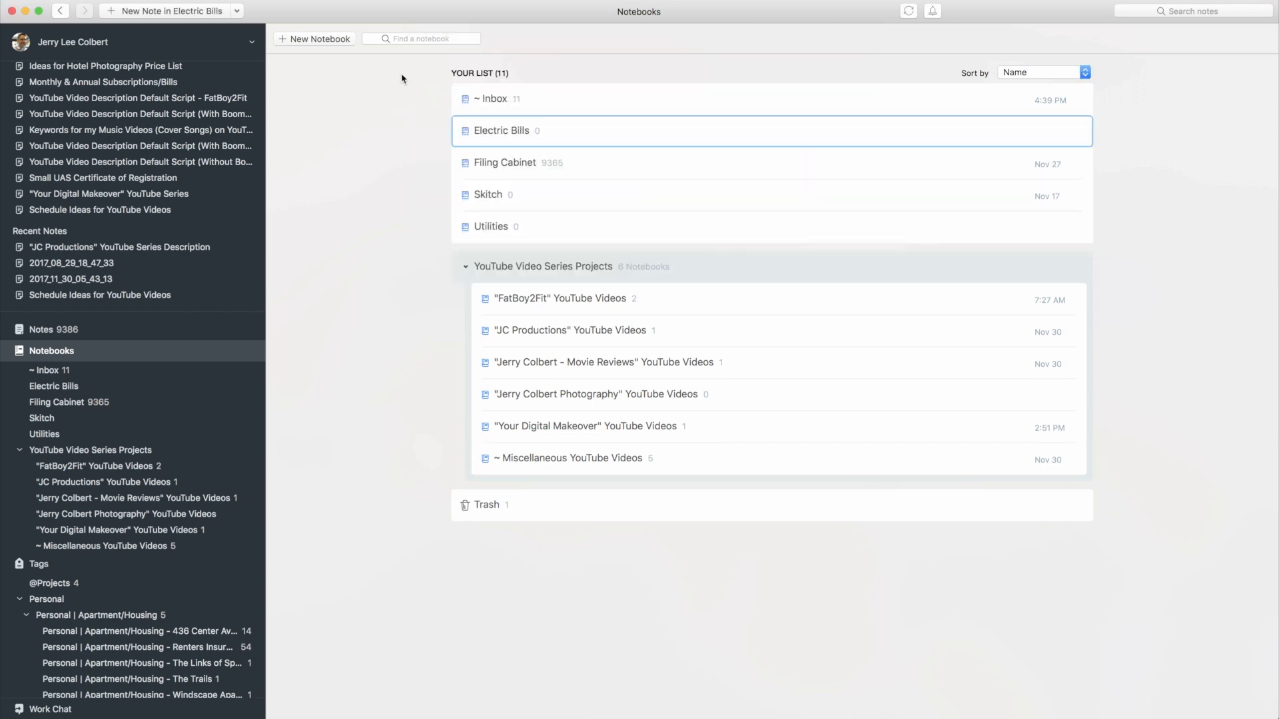
Create a private notebook named "Water/Sewer Bills".
left_click(312, 39)
type("Wa")
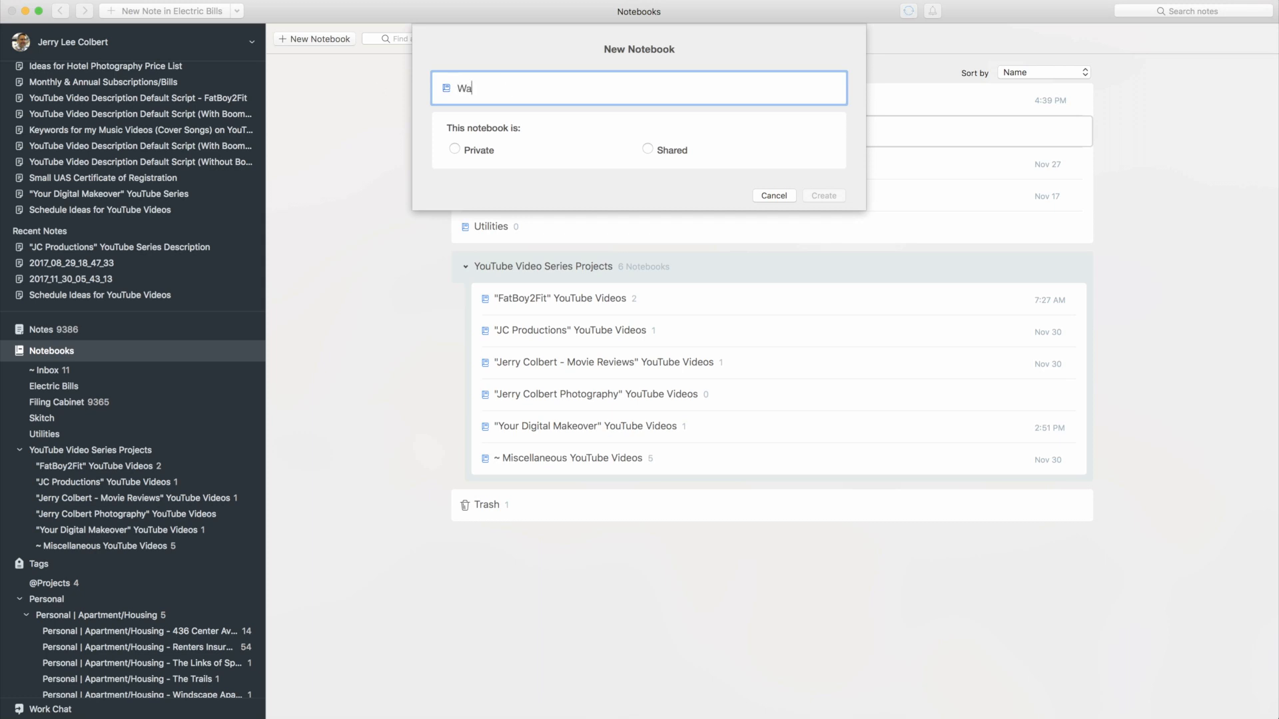
type("ter/Sewer Bills")
key("super+a")
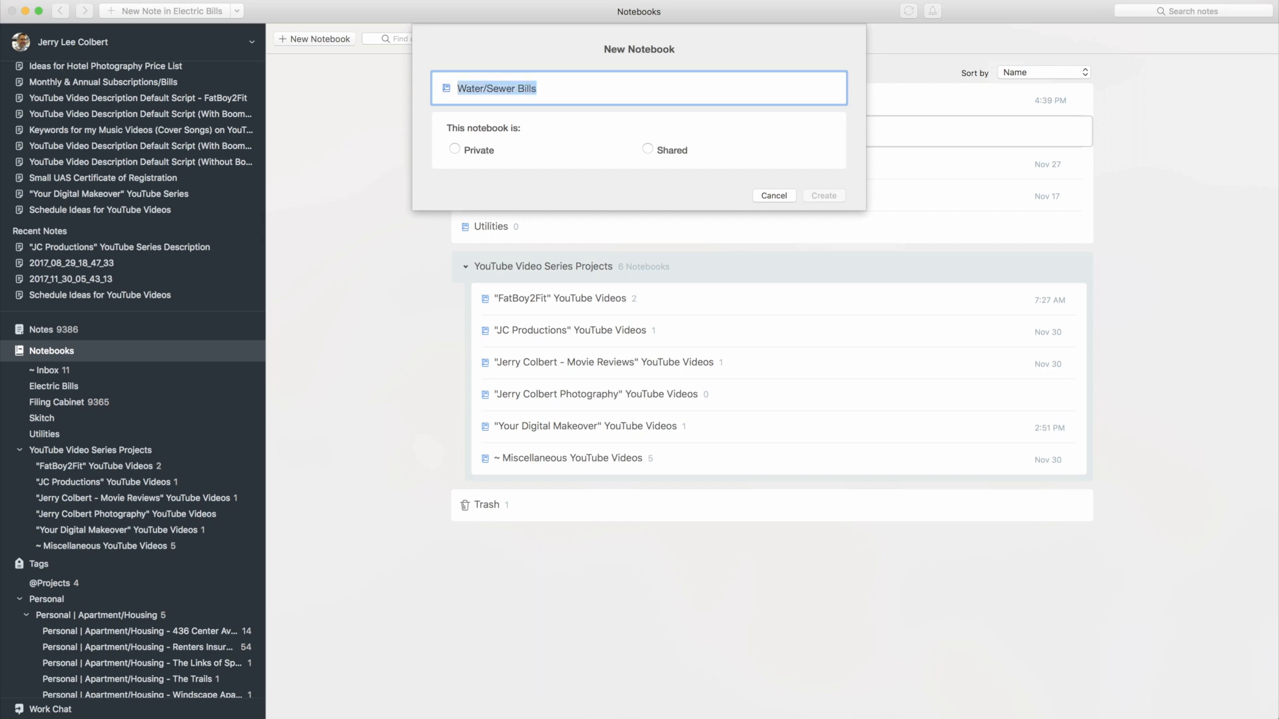
left_click(479, 157)
left_click(824, 228)
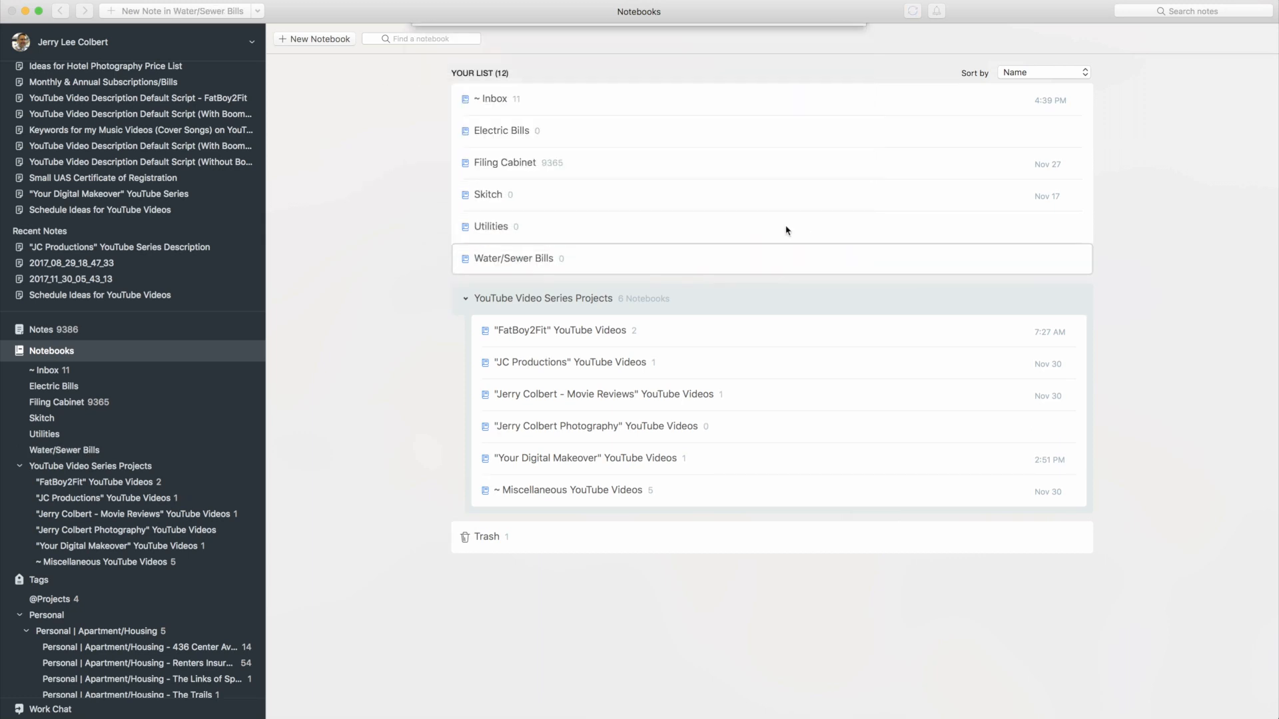
Create a private notebook named "Gas Bill".
left_click(333, 39)
type("Ga")
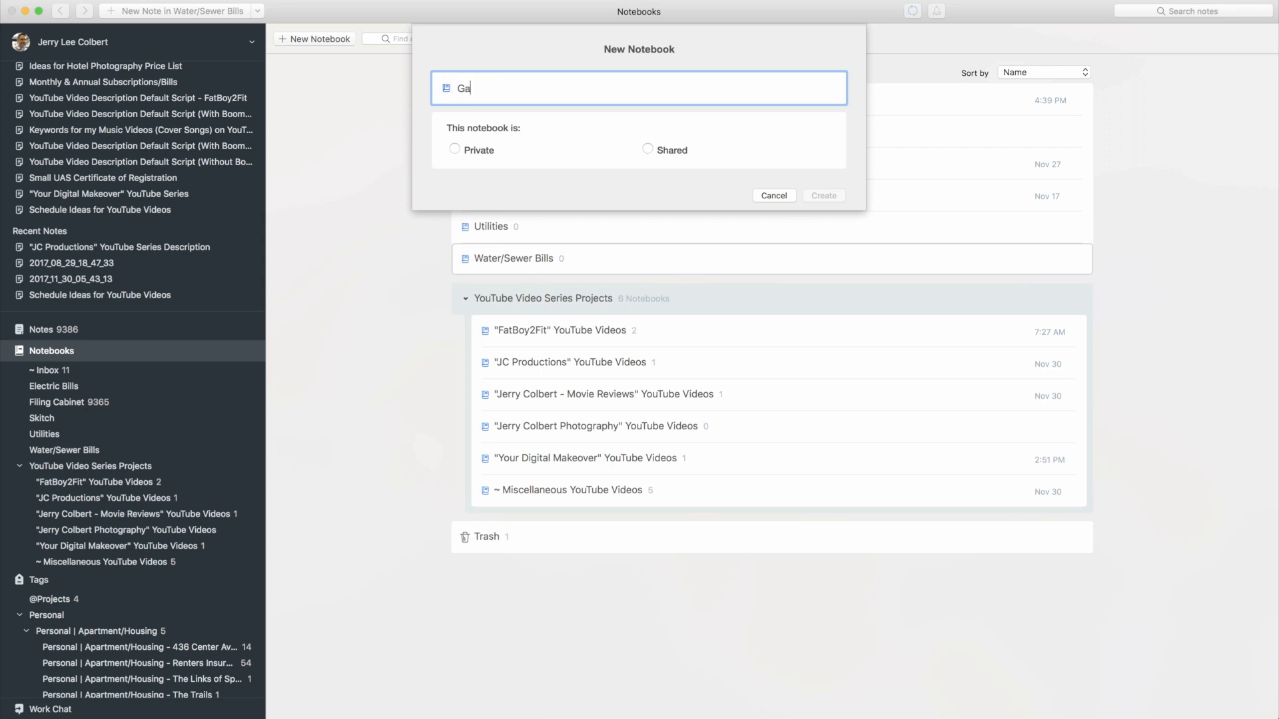
type("s Bill")
left_click(483, 151)
left_click(824, 231)
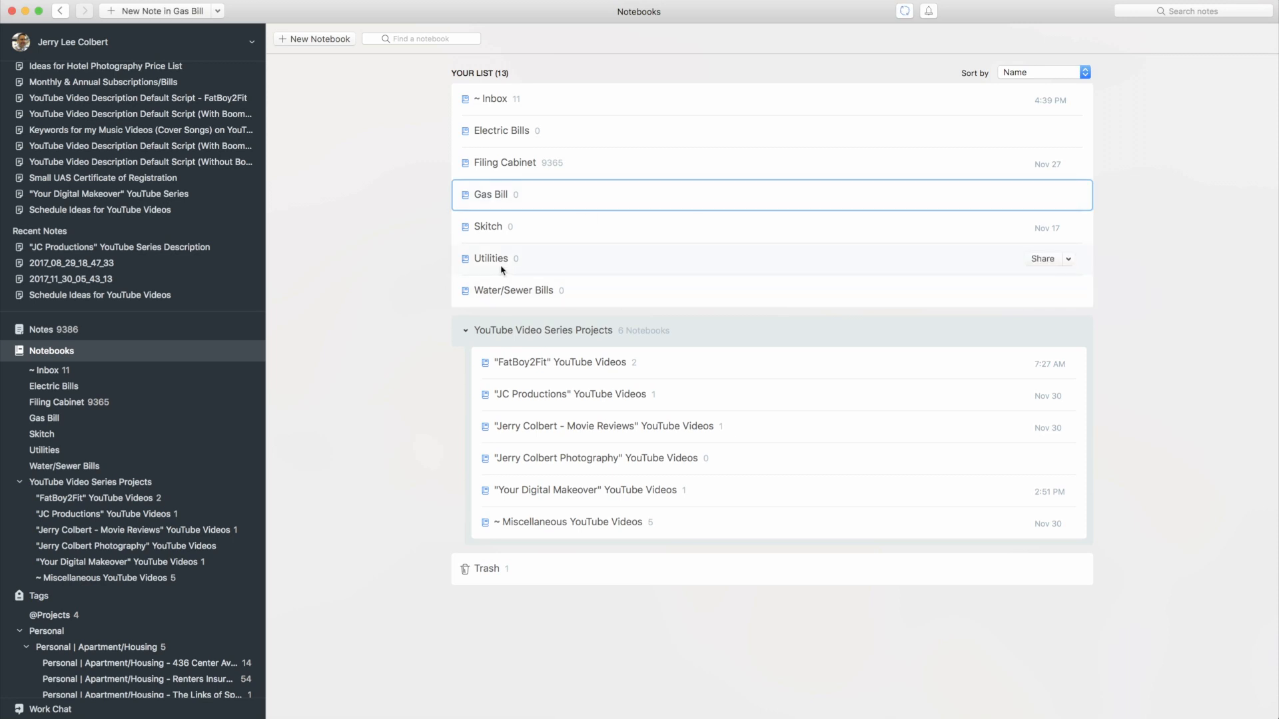
Stack the Water/Sewer Bills notebook with Utilities, and add the Electric Bills and Gas Bill notebooks to that stack.
left_click_drag(477, 291, 510, 270)
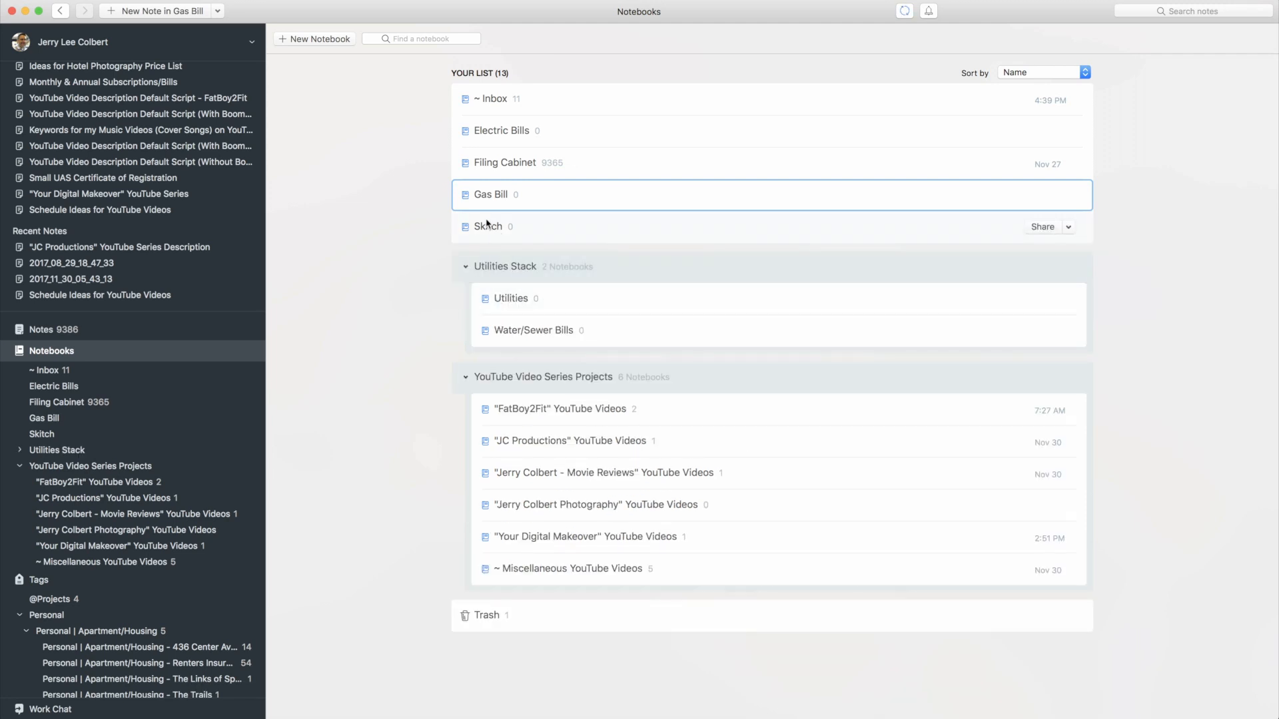
left_click_drag(493, 131, 542, 266)
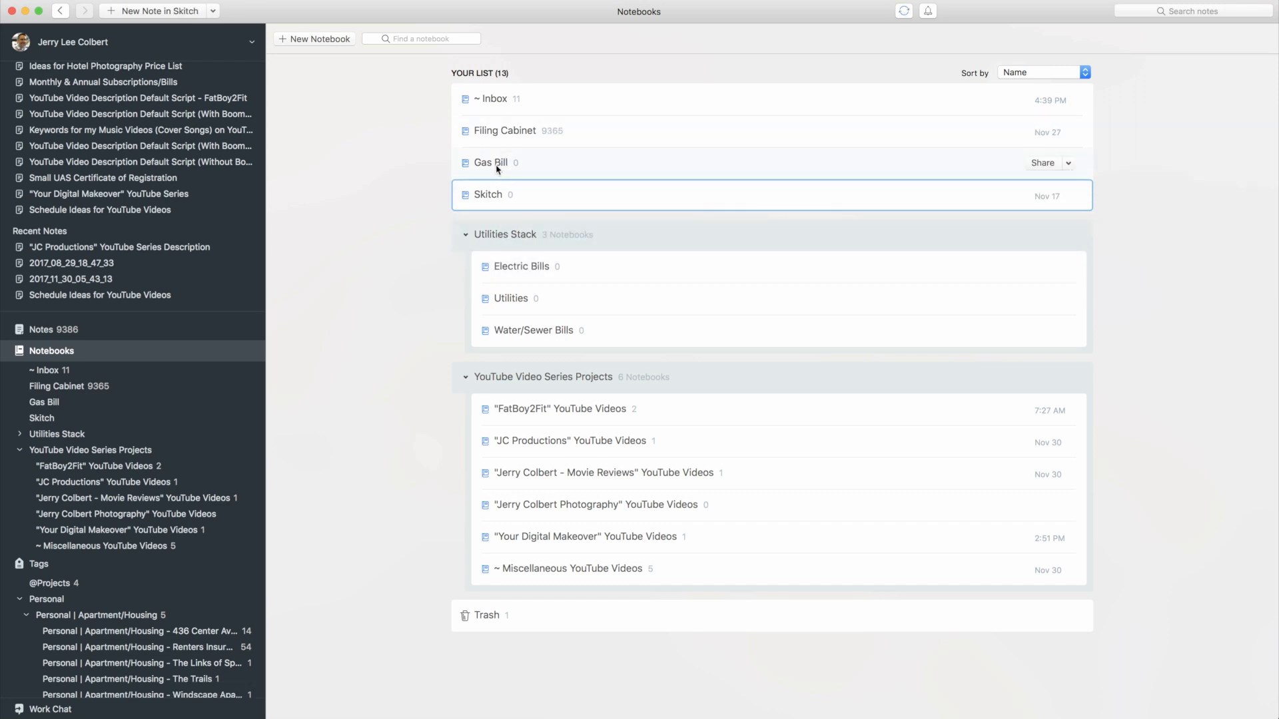
left_click_drag(497, 166, 529, 244)
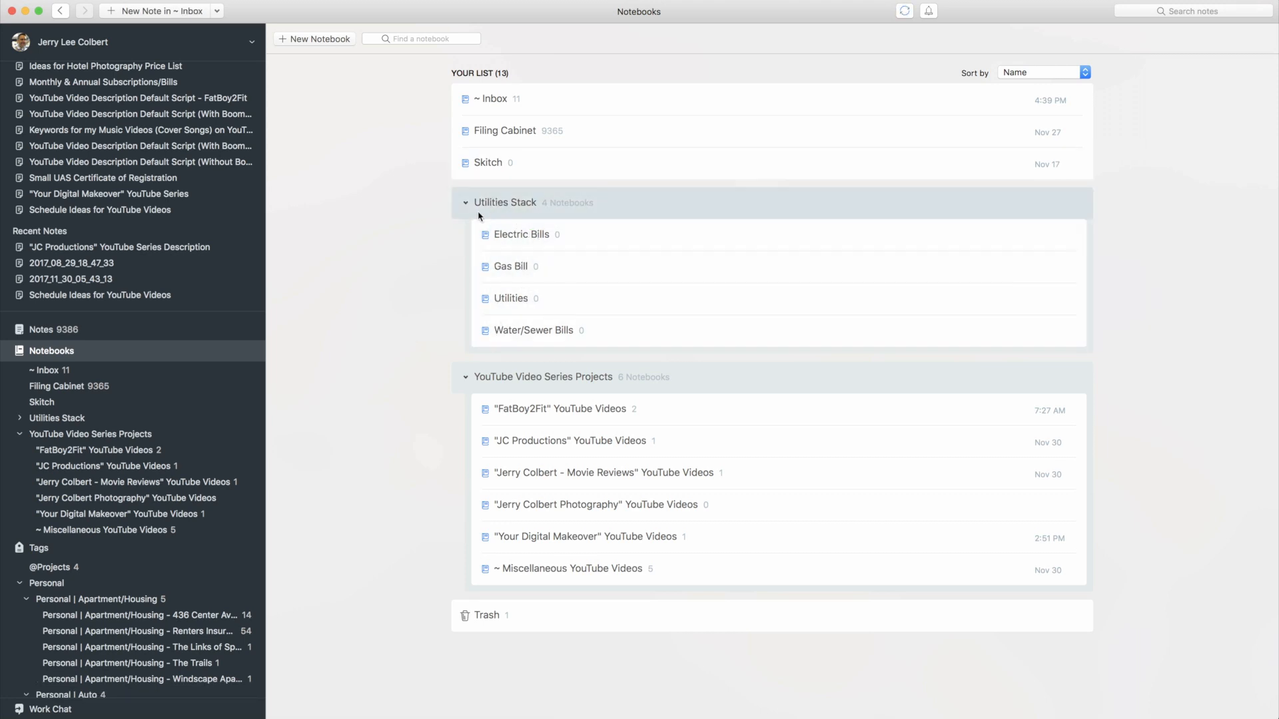
Delete the empty Utilities notebook from the Utilities Stack.
left_click(508, 300)
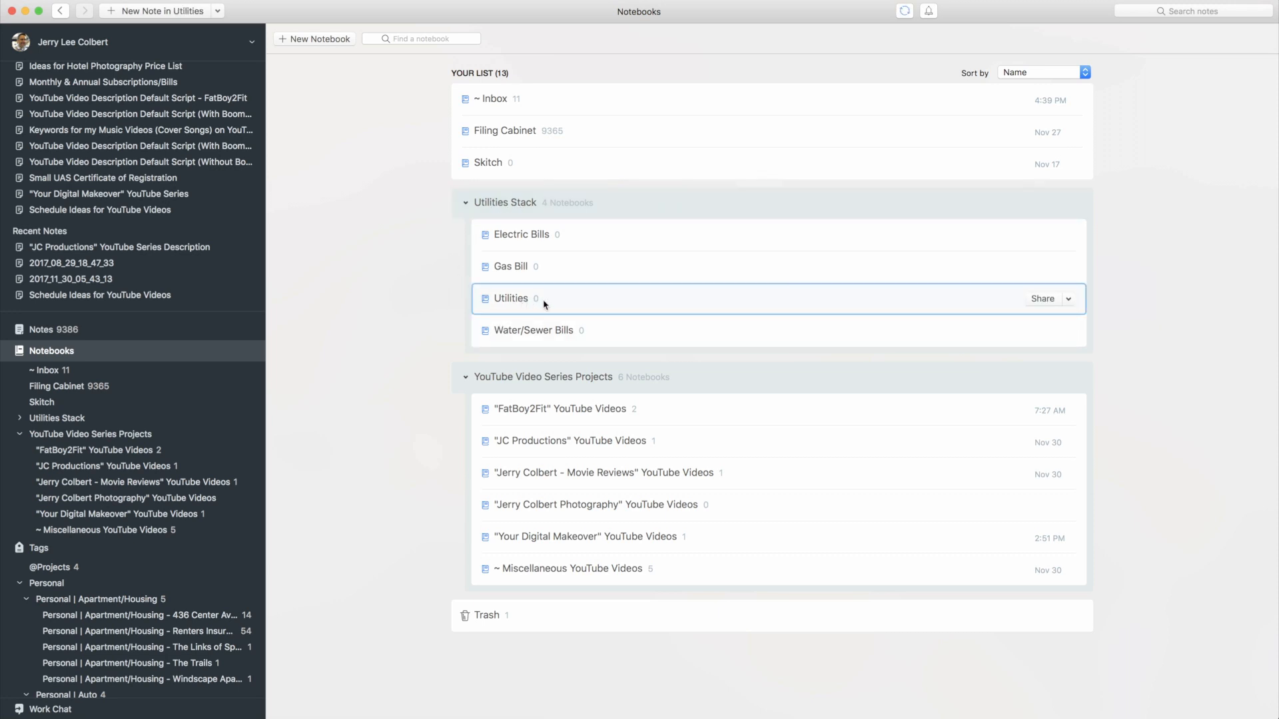
right_click(544, 302)
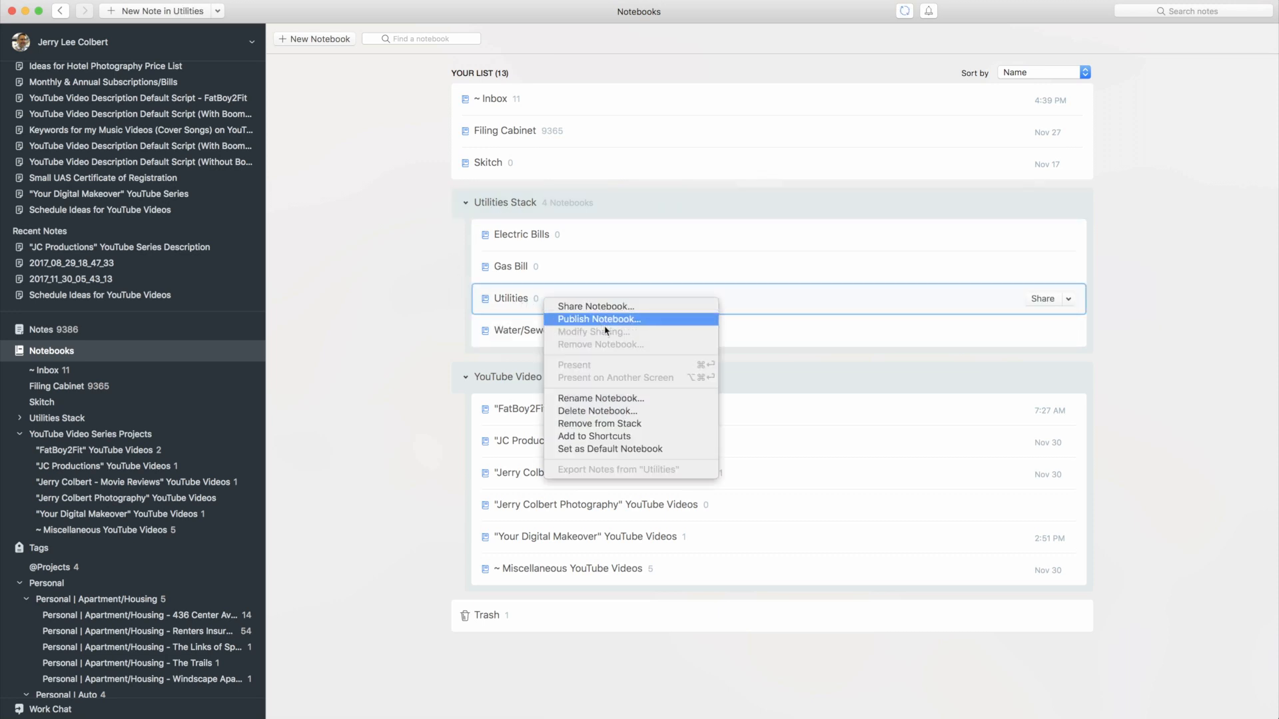
left_click(594, 411)
left_click(959, 286)
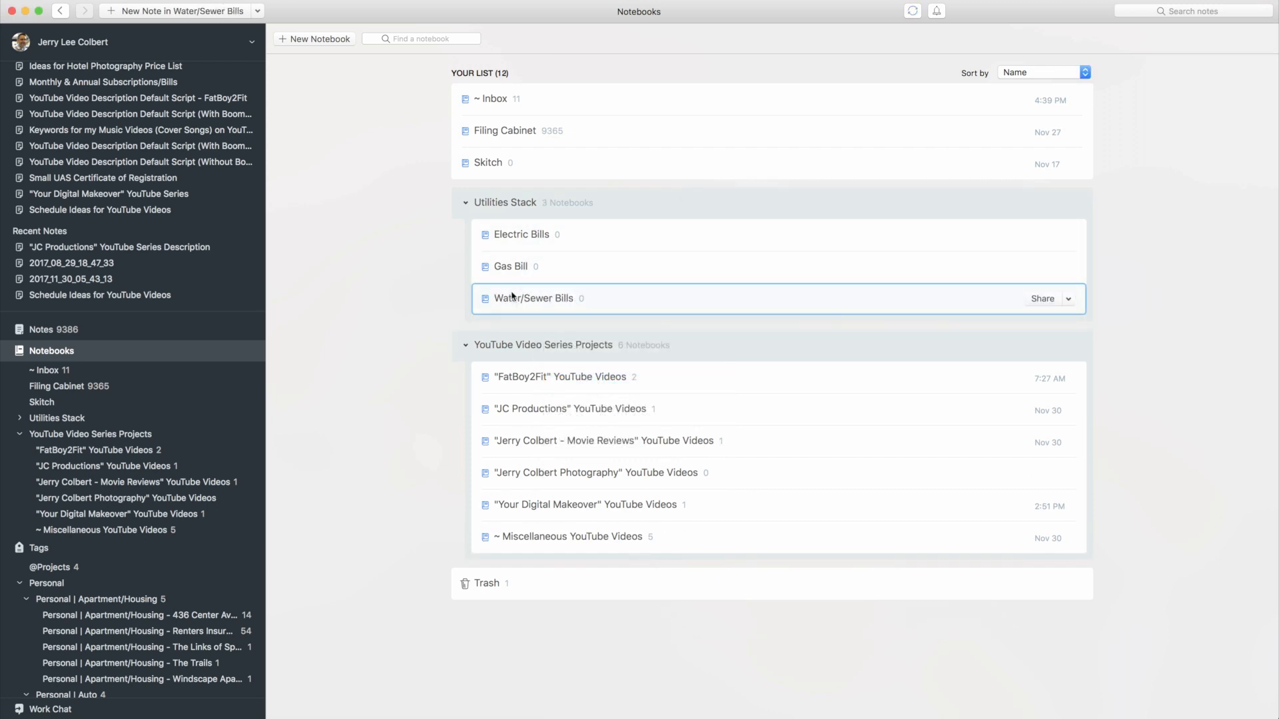
Rename the Utilities Stack to "Utilitie Bills".
right_click(528, 204)
left_click(564, 231)
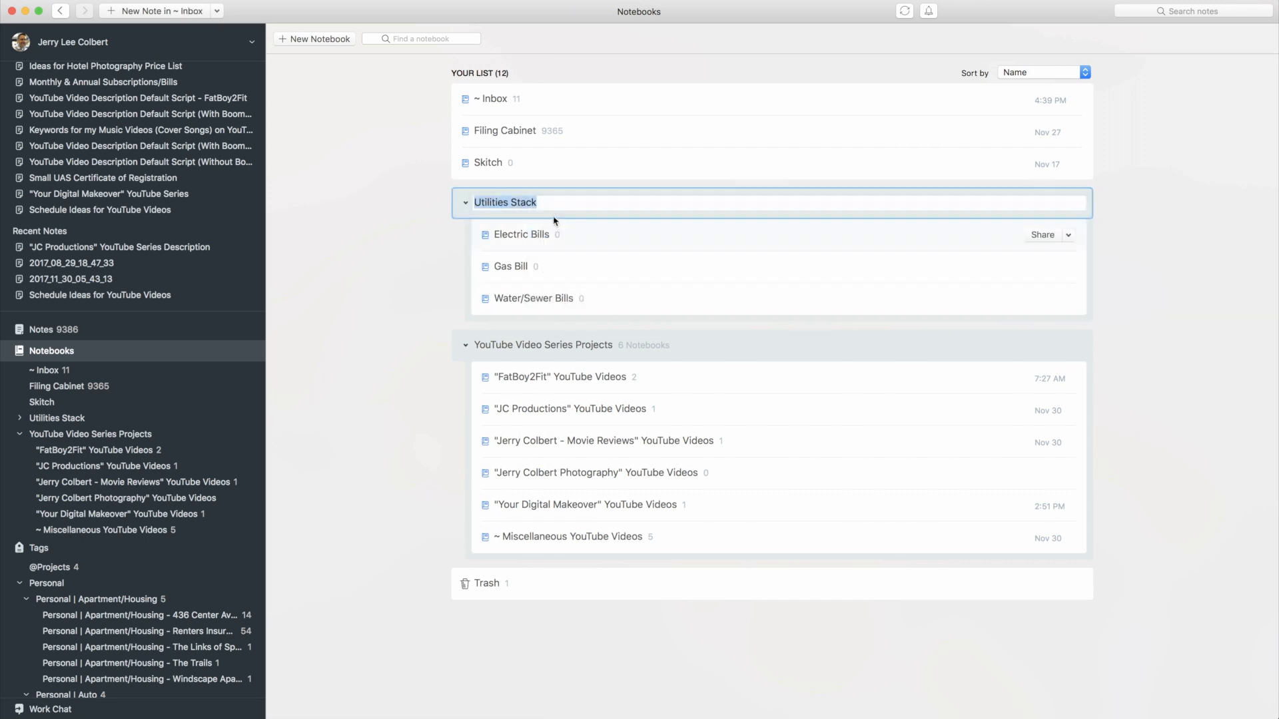
left_click(552, 202)
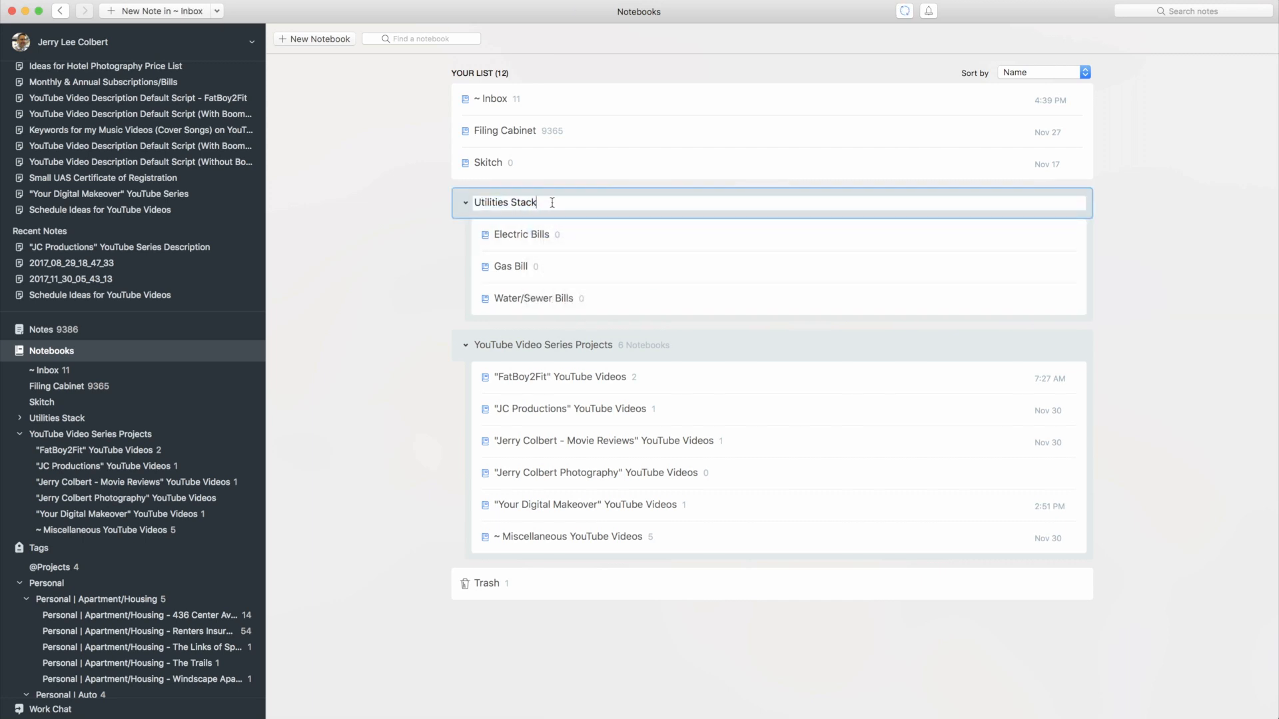
key("BackSpace")
key("BackSpace")
key("BackSpace")
key("BackSpace")
key("BackSpace")
type("Bills")
key("Return")
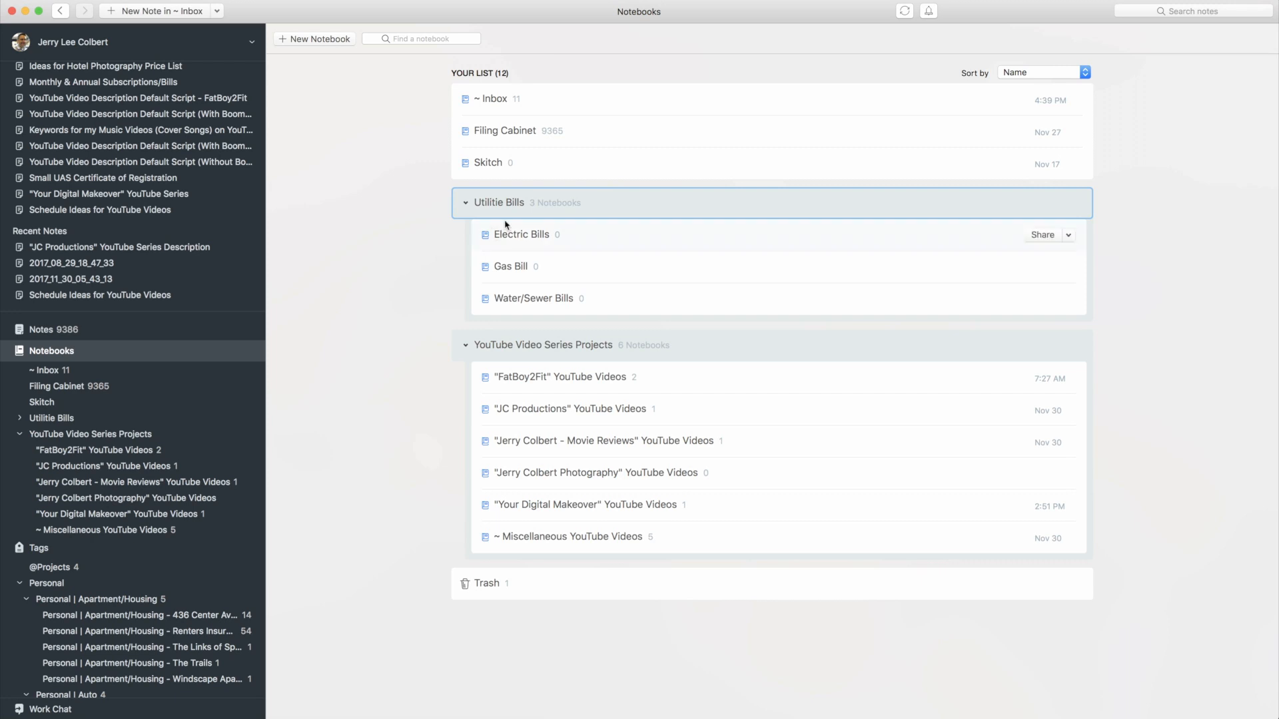
Correct the spelling of the "Utilitie Bills" stack by renaming it "Utility Bills".
right_click(514, 203)
left_click(548, 227)
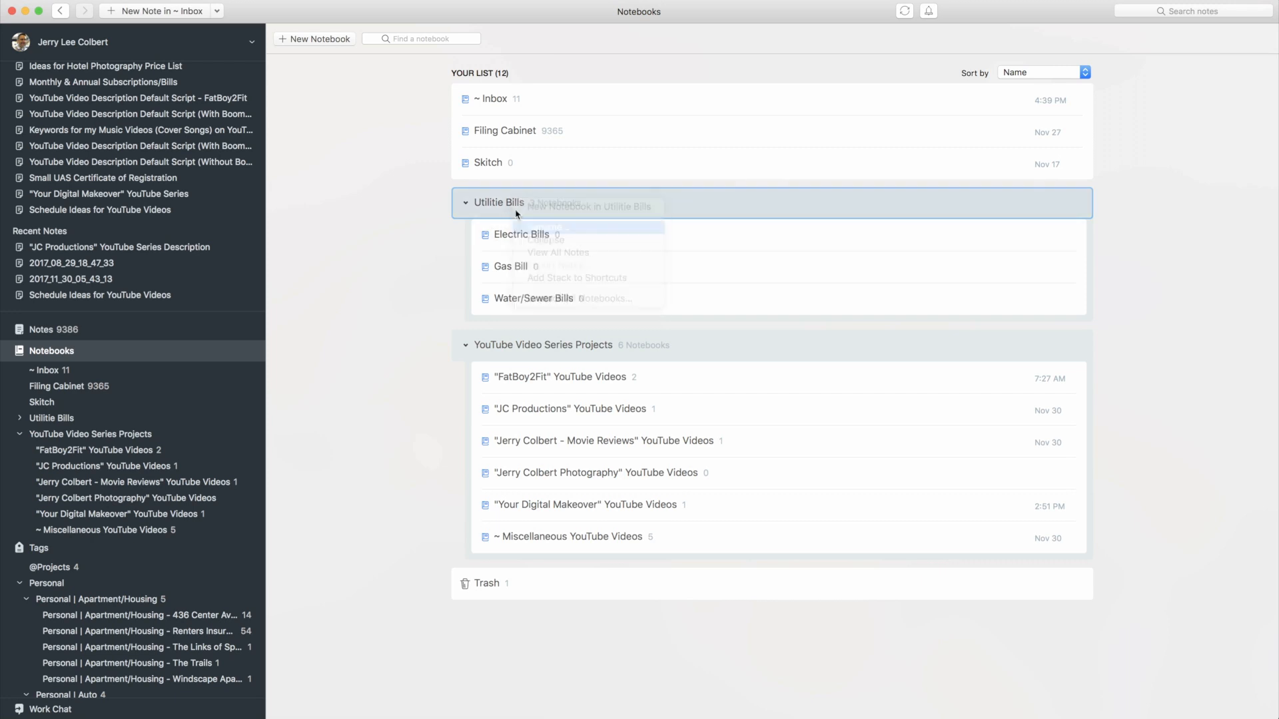
left_click(504, 204)
key("BackSpace")
key("BackSpace")
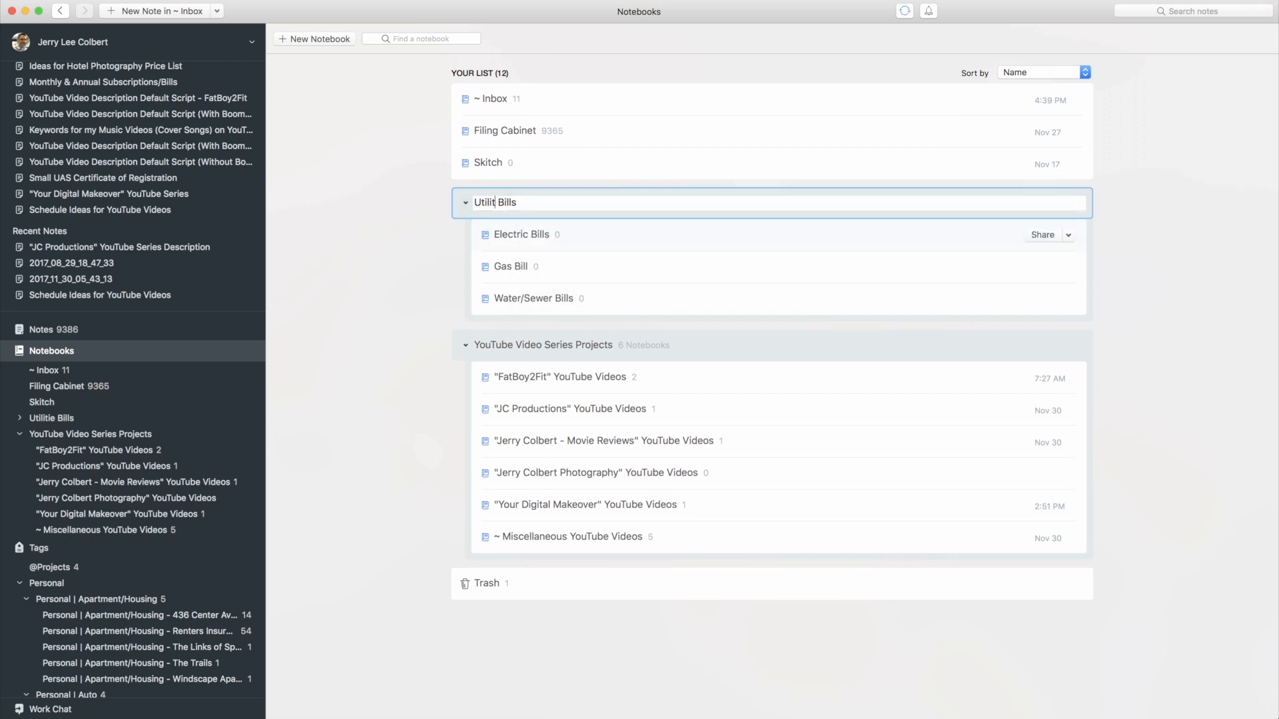
type("y")
key("Return")
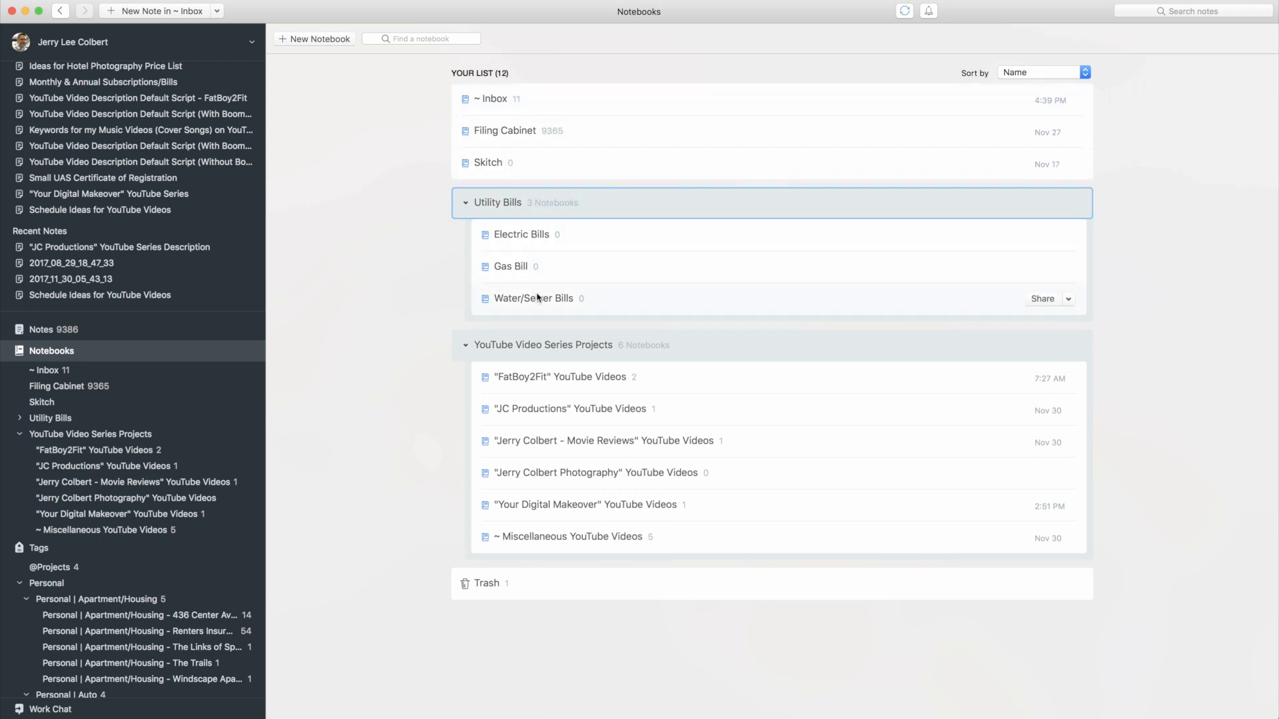
Collapse and re-expand the Utility Bills stack, and view the available notebook actions for its Electric Bills notebook.
left_click(465, 203)
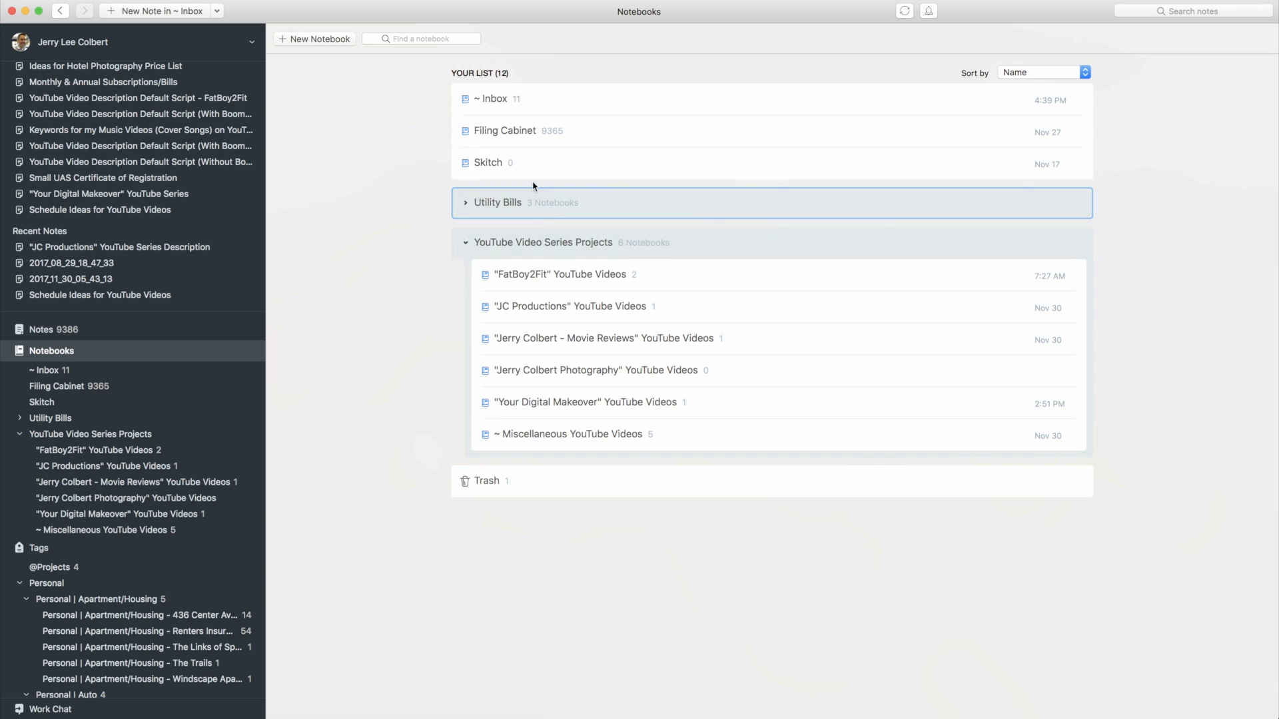
left_click(466, 203)
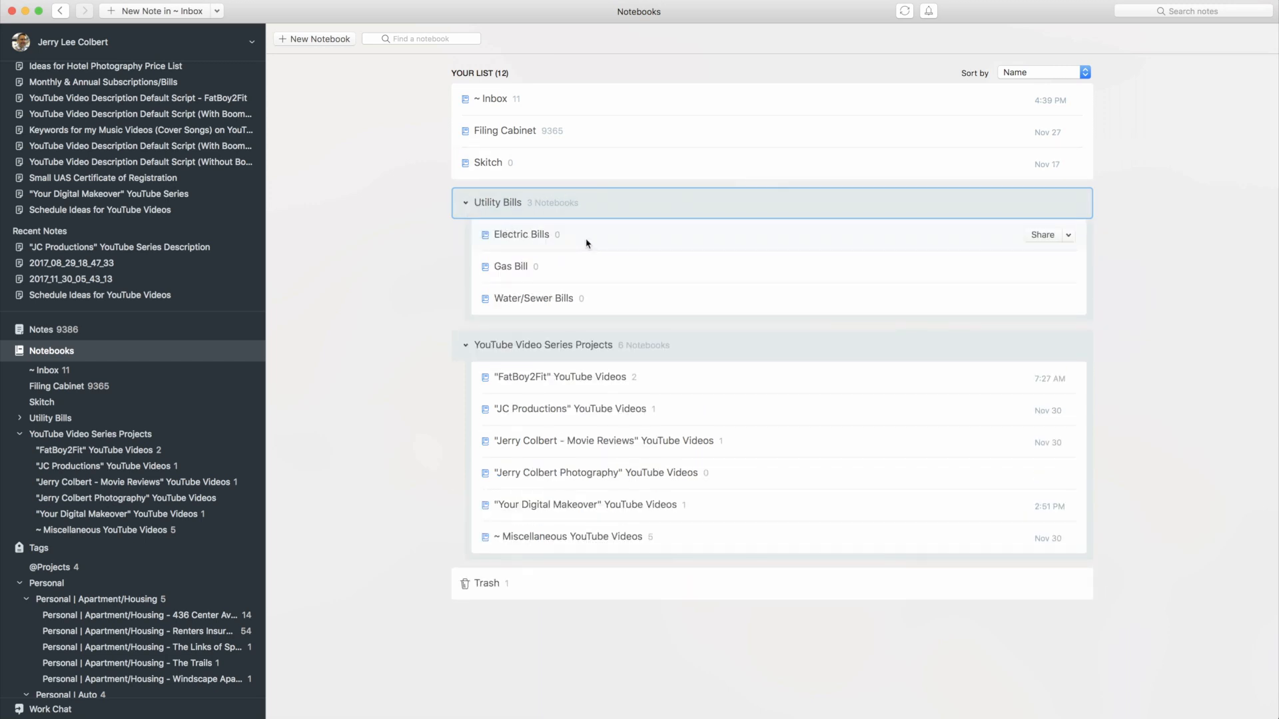
left_click(587, 244)
right_click(577, 240)
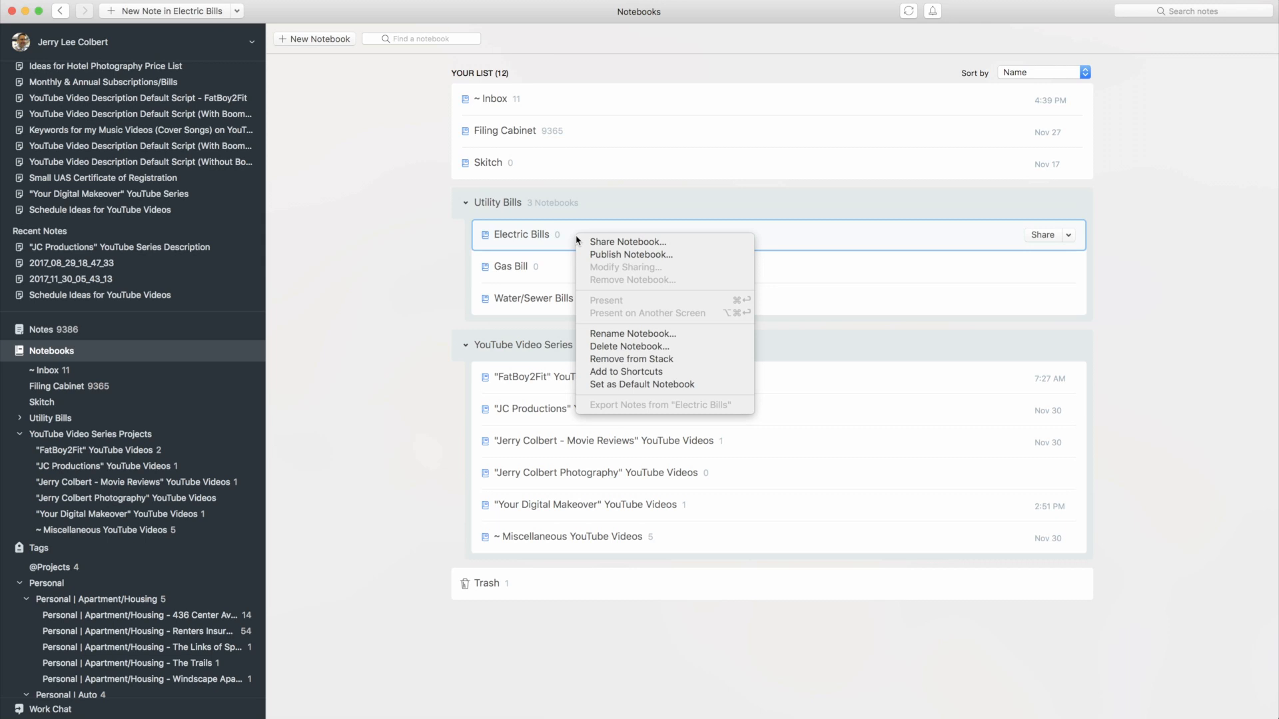
left_click(526, 240)
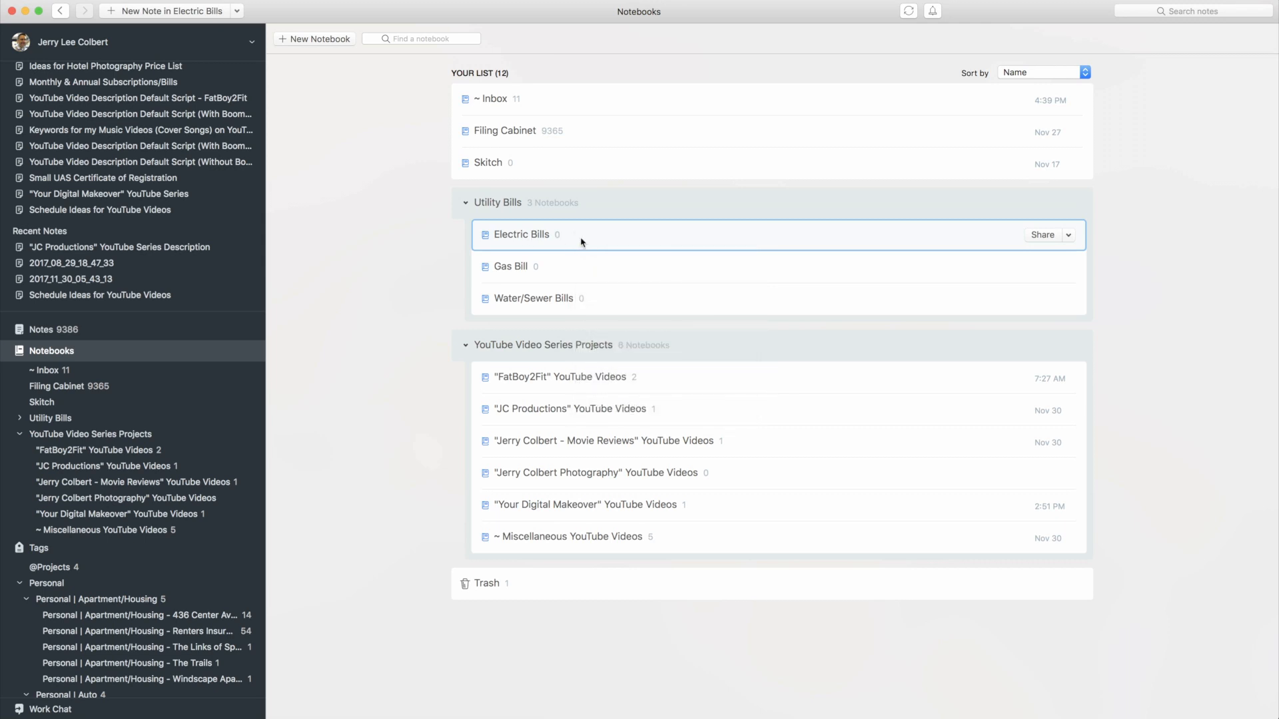
right_click(584, 237)
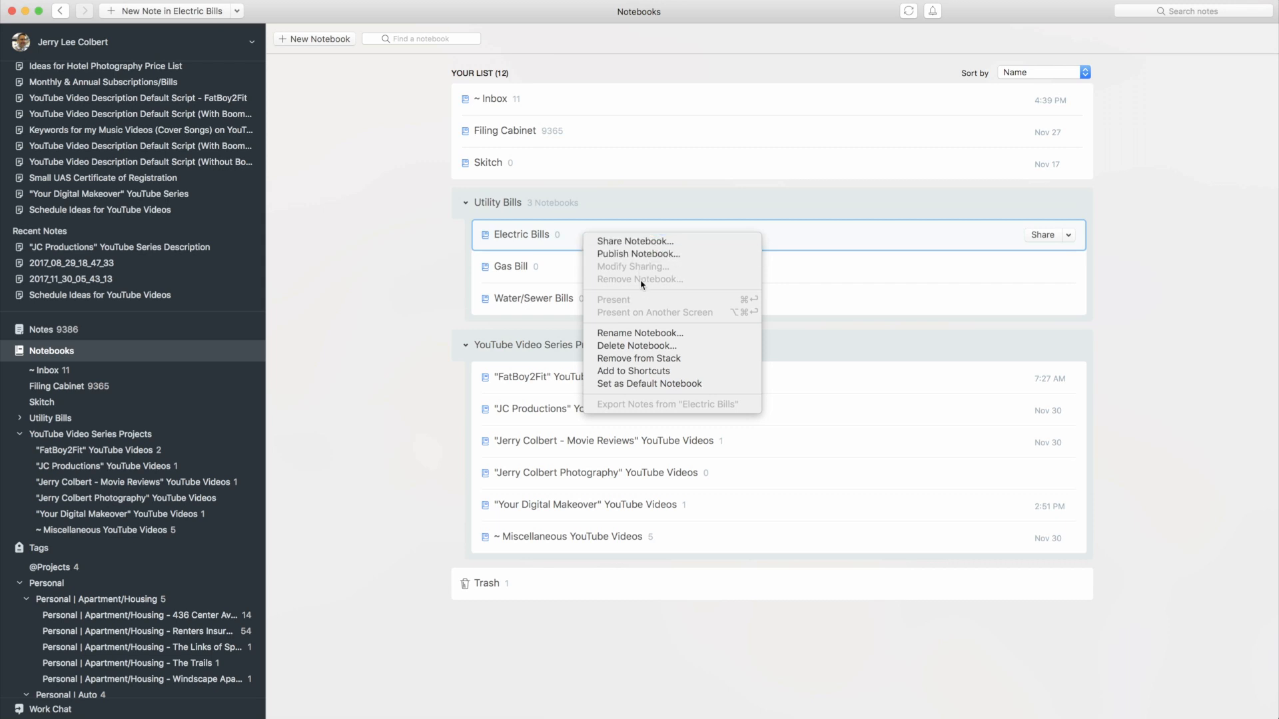
left_click(415, 308)
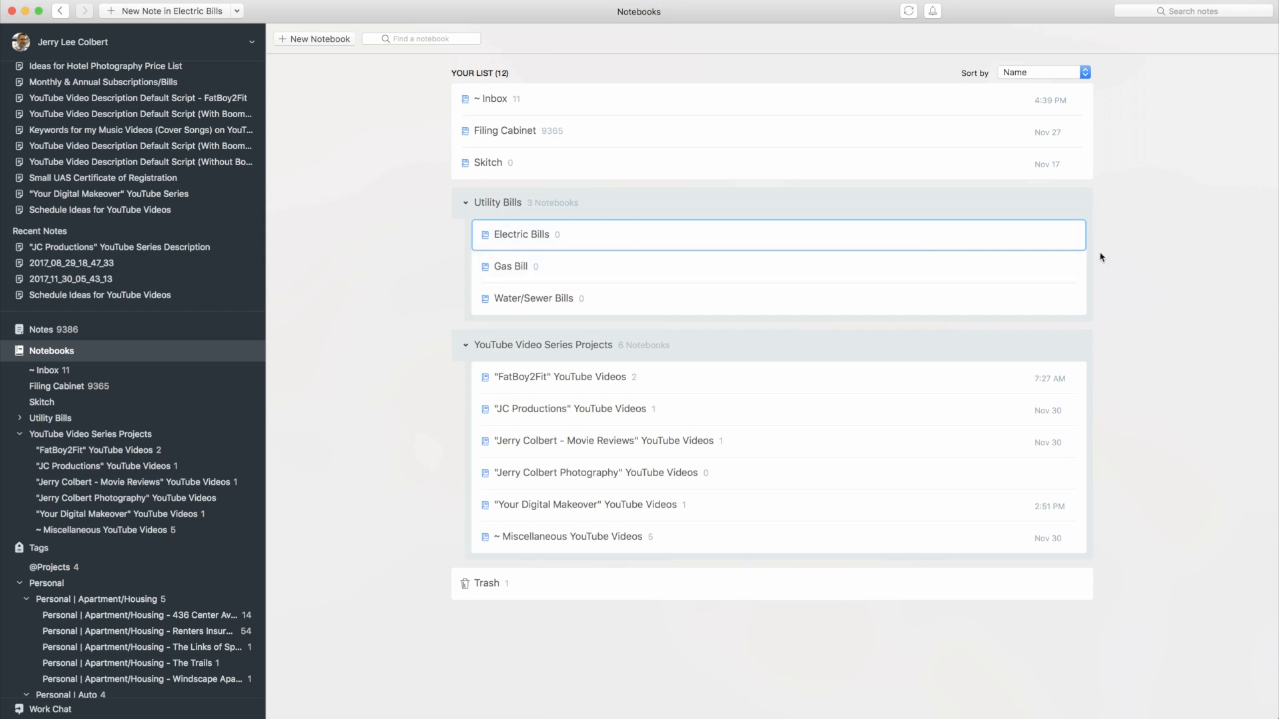
View the sharing and publishing options for the Electric Bills notebook without choosing any.
mouse_move(1069, 239)
left_click(1069, 238)
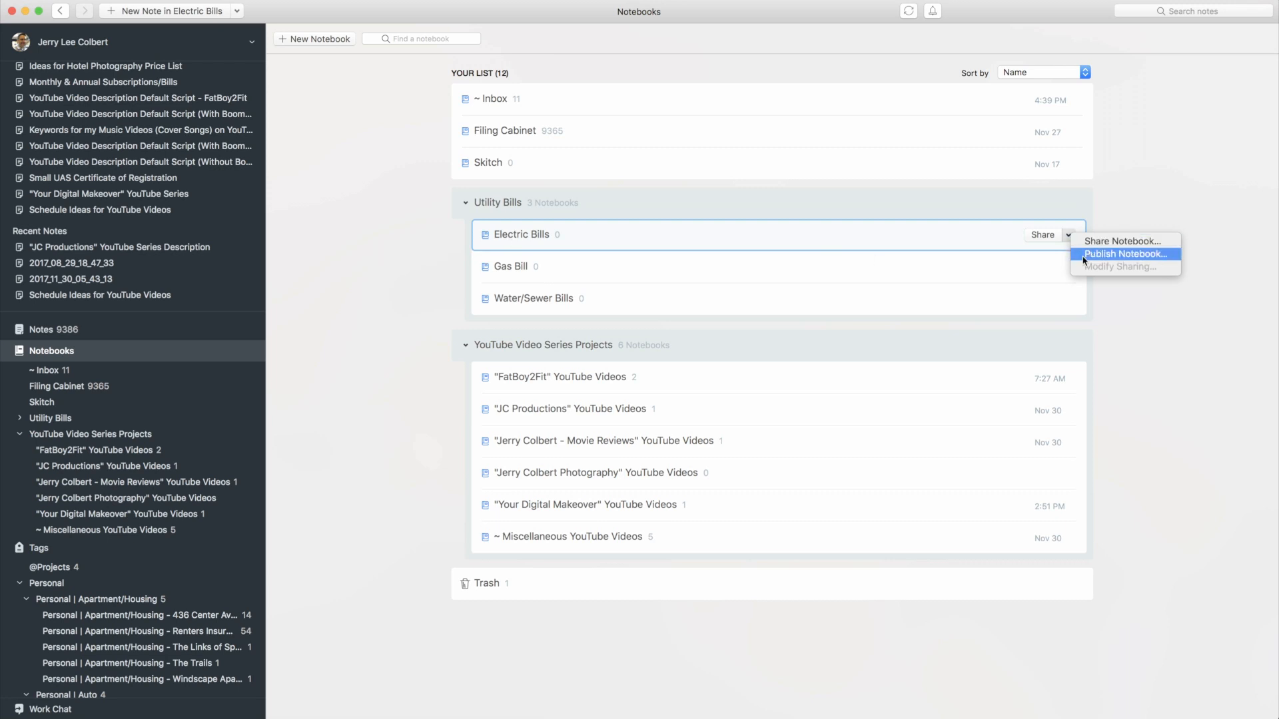
left_click(404, 266)
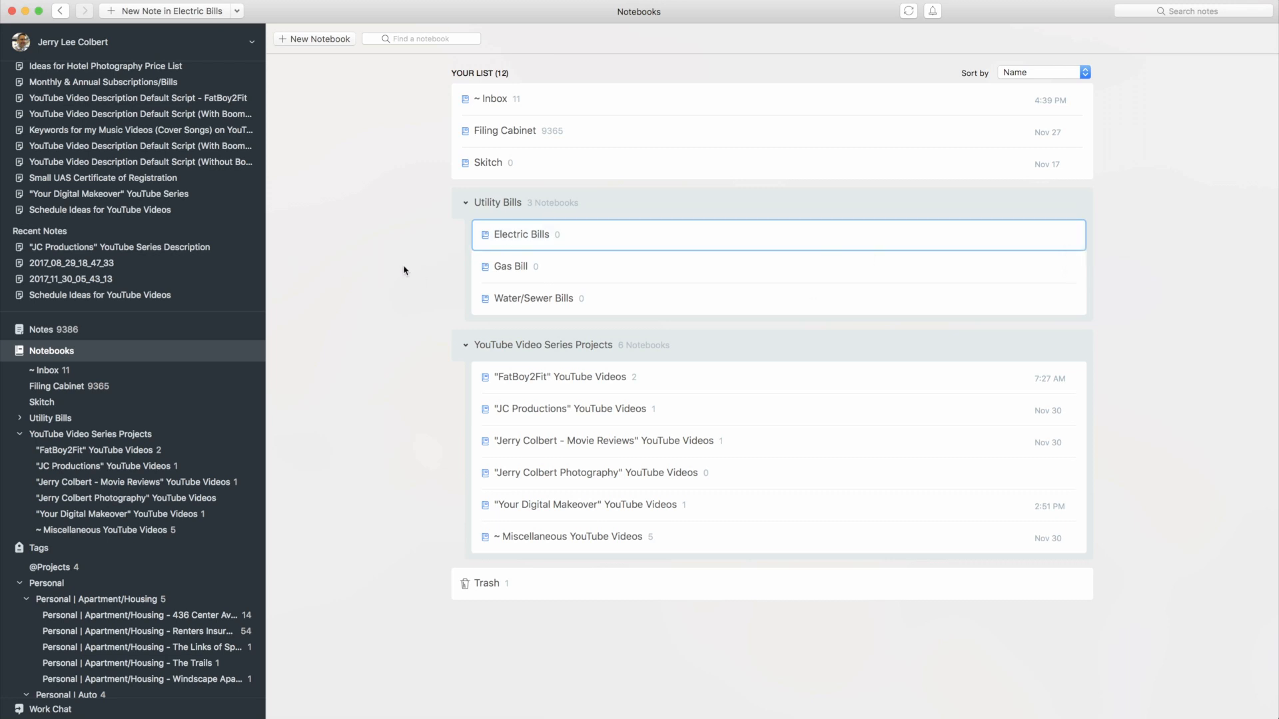